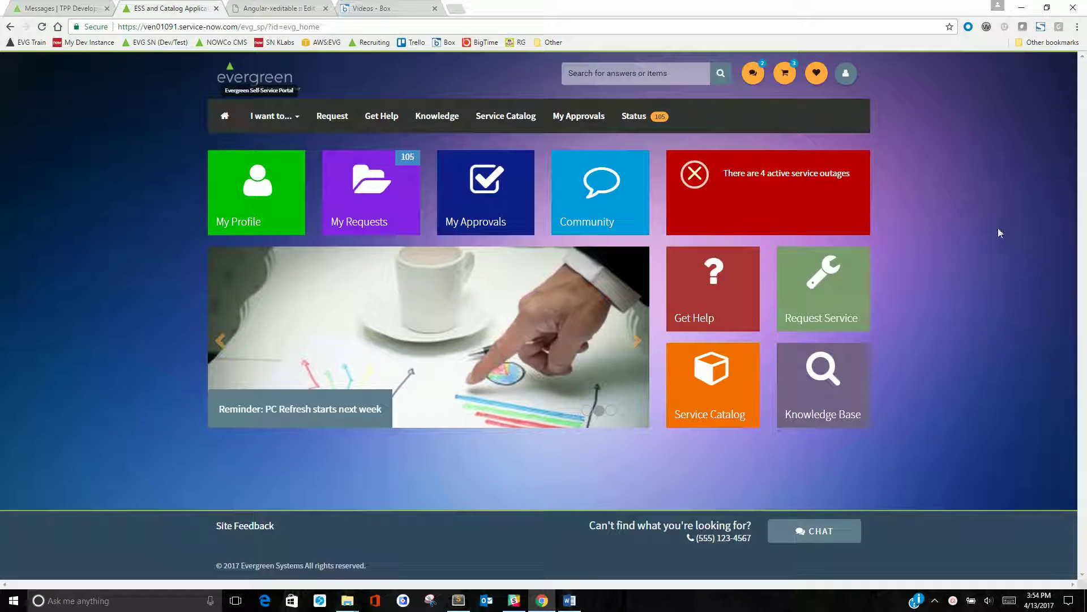
- Open the header heart's Favorites, Filters and Recent Activity panel listing the 10 favorites
left_click(817, 72)
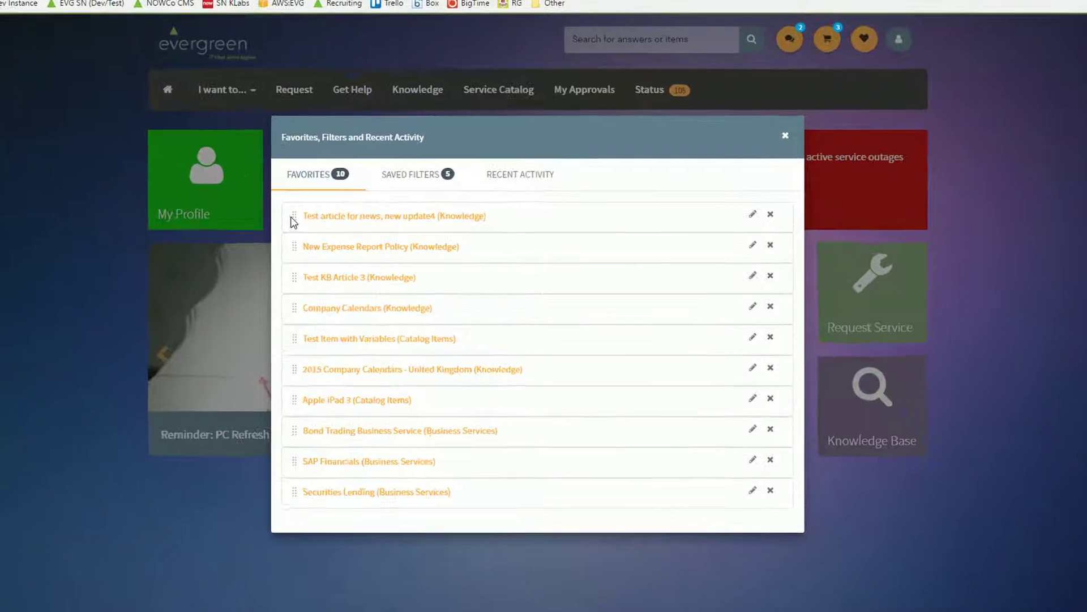
- Move the news test article below Test KB Article 3 and relabel New Expense Report Policy as the user's 'Favorite KB Article'
left_click_drag(282, 209, 286, 288)
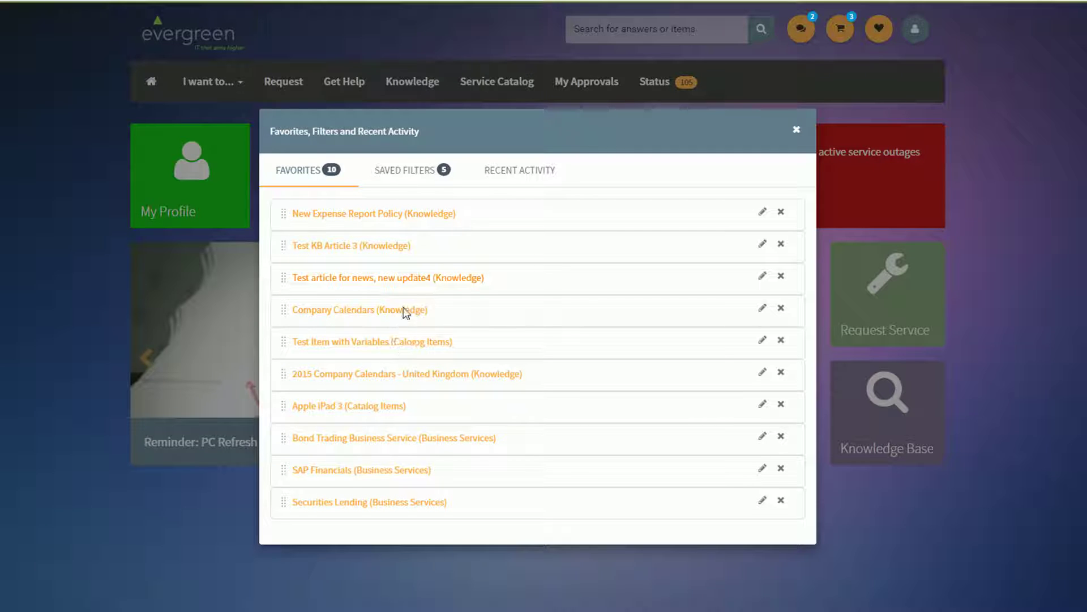
left_click(762, 215)
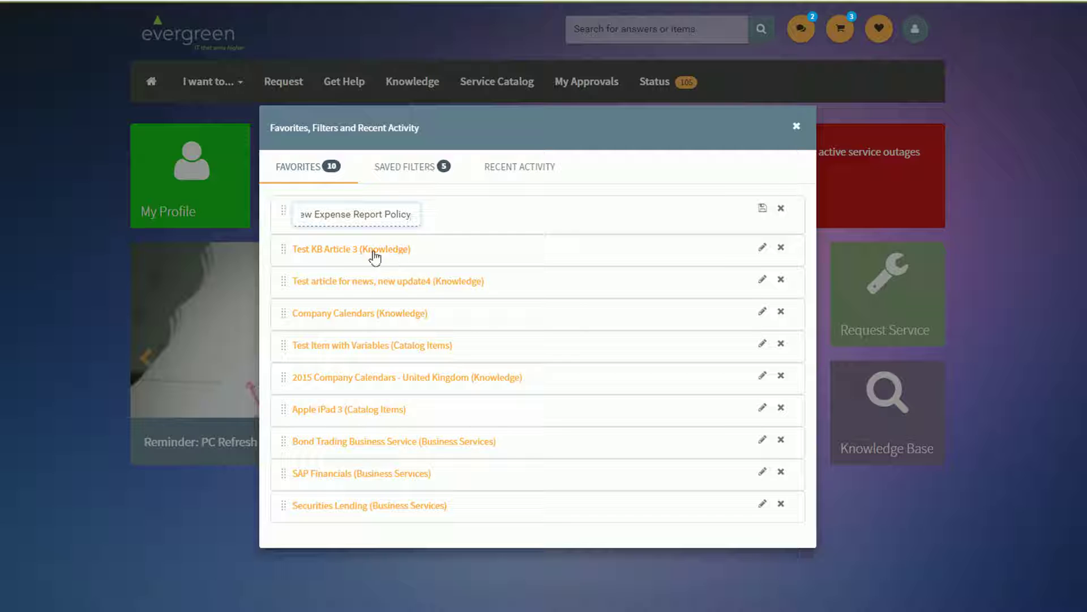
triple_click(390, 216)
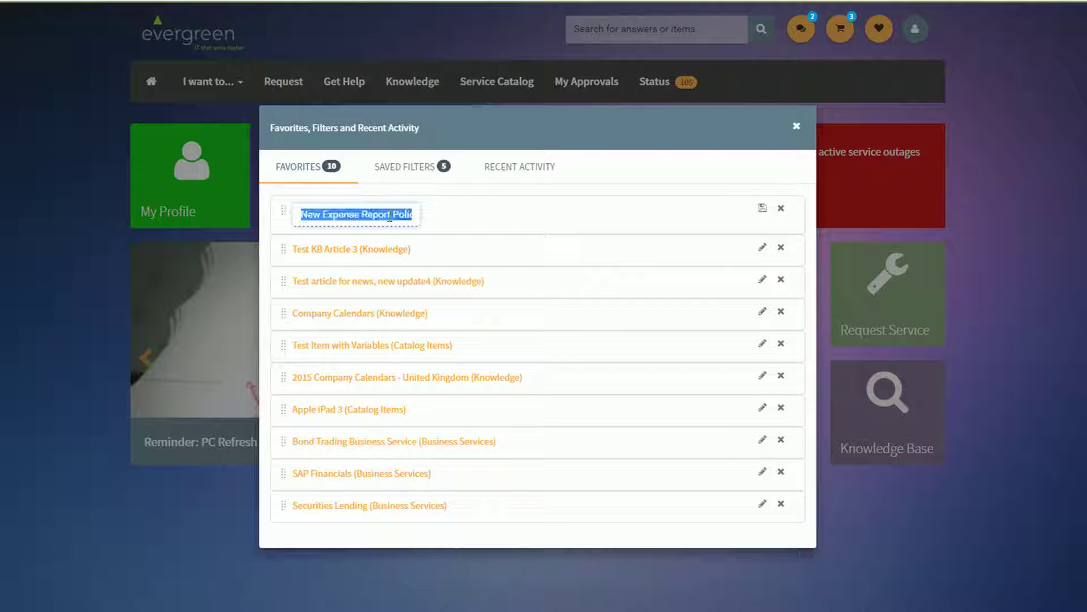
type("Jeff")
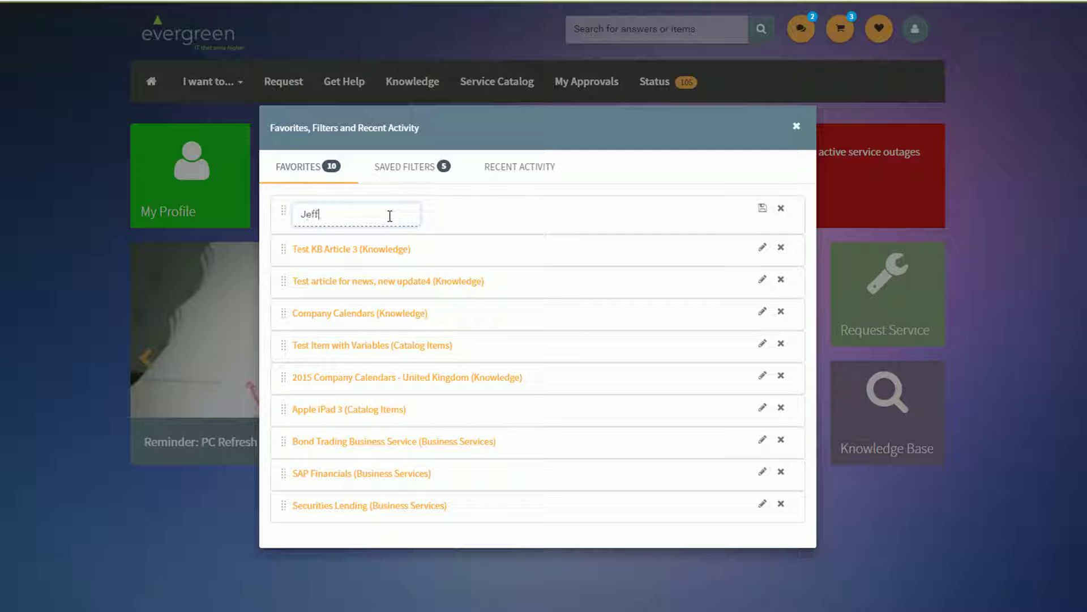
type("'s Favorite KB Article")
key("Return")
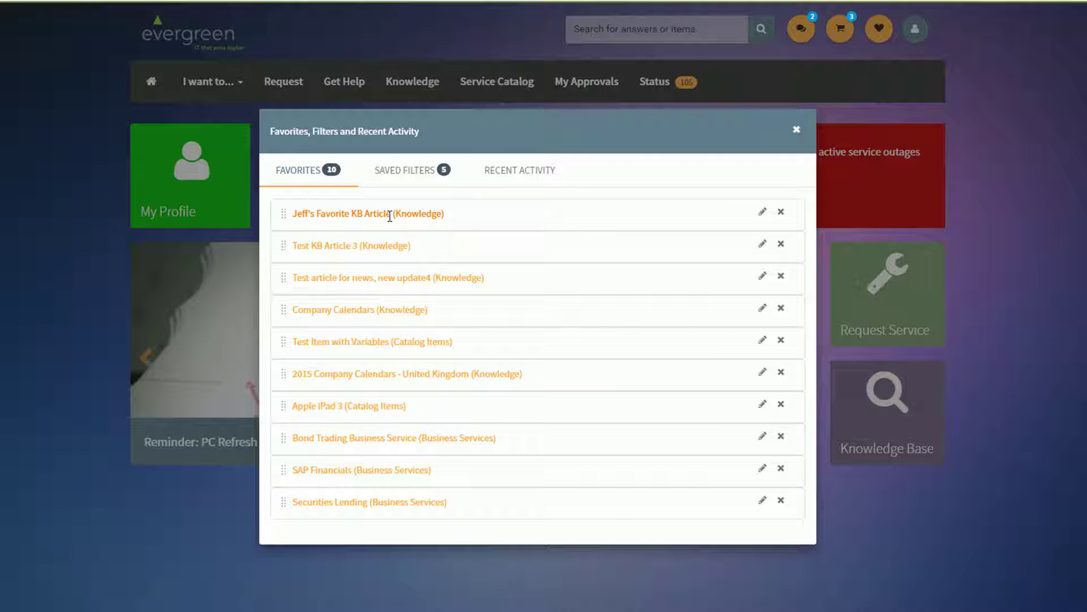
- Change the top favorite's label to end in 'Document' and close the favorites panel
left_click(762, 211)
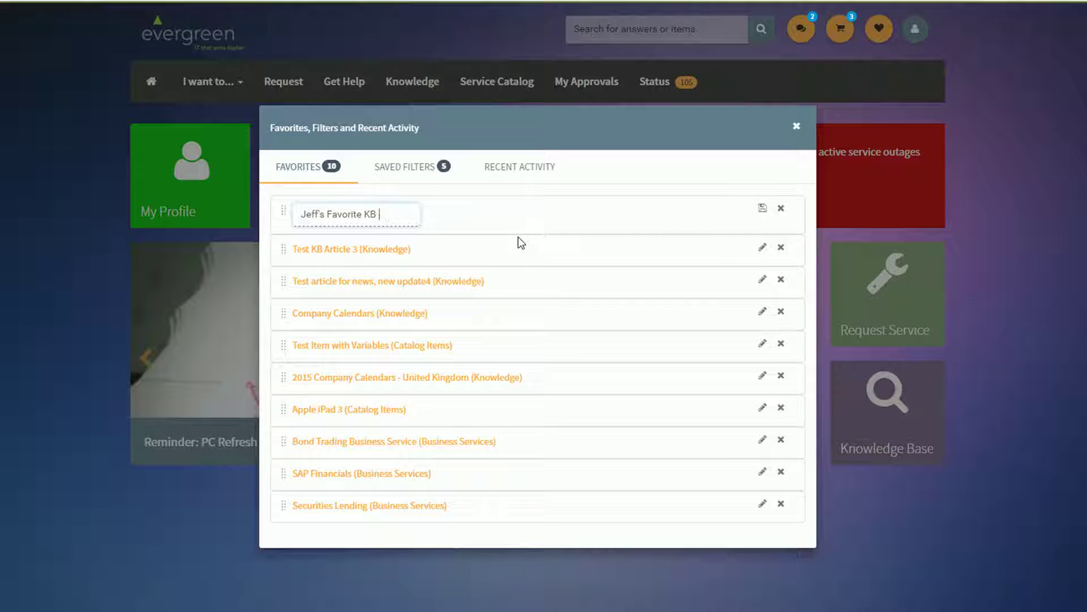
type("Document")
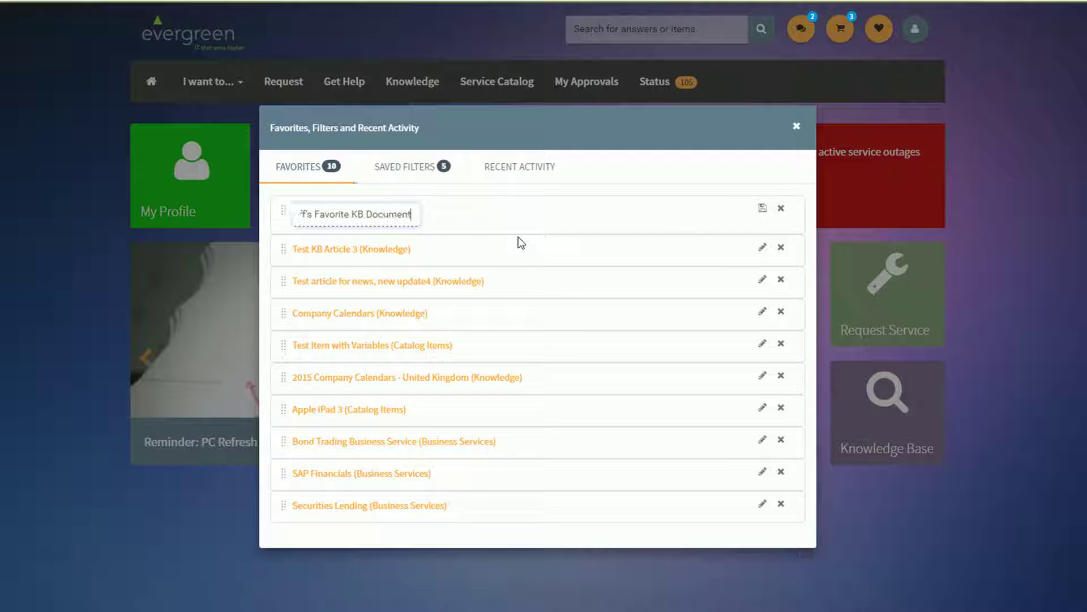
left_click(762, 208)
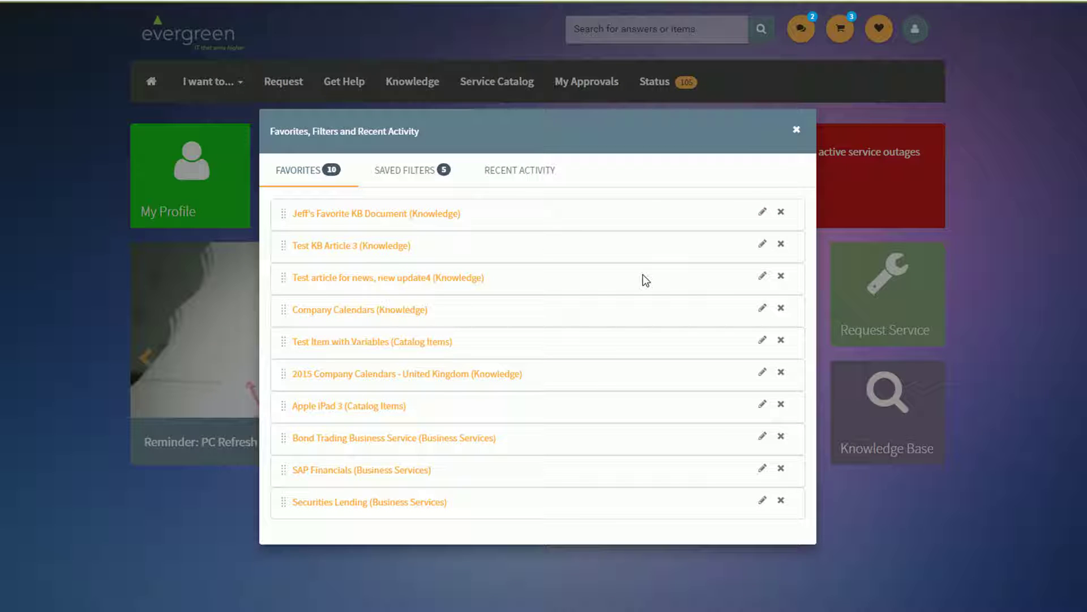
left_click(797, 129)
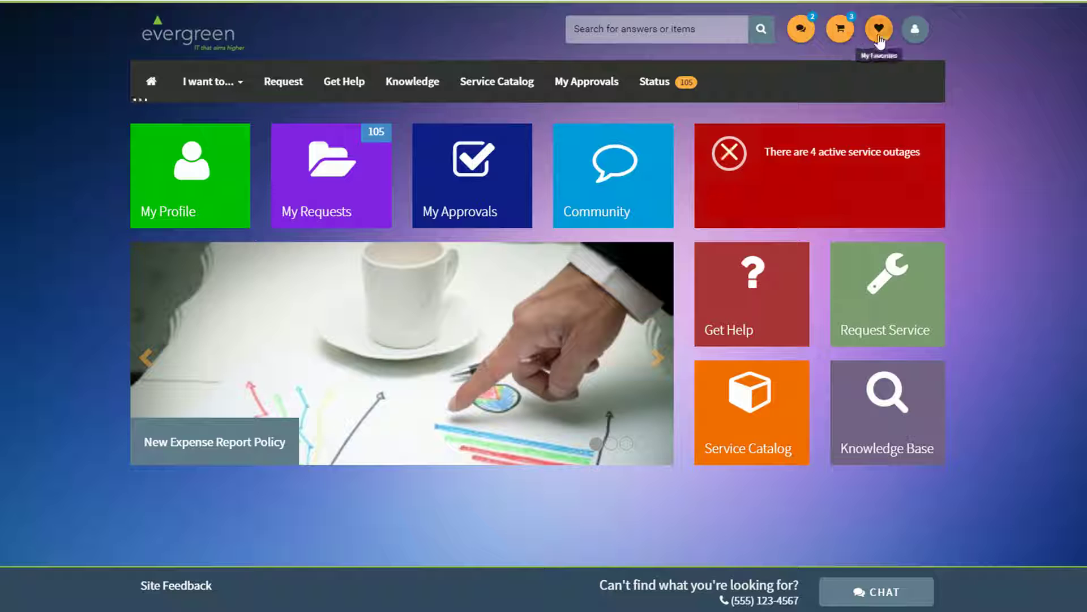
left_click(879, 29)
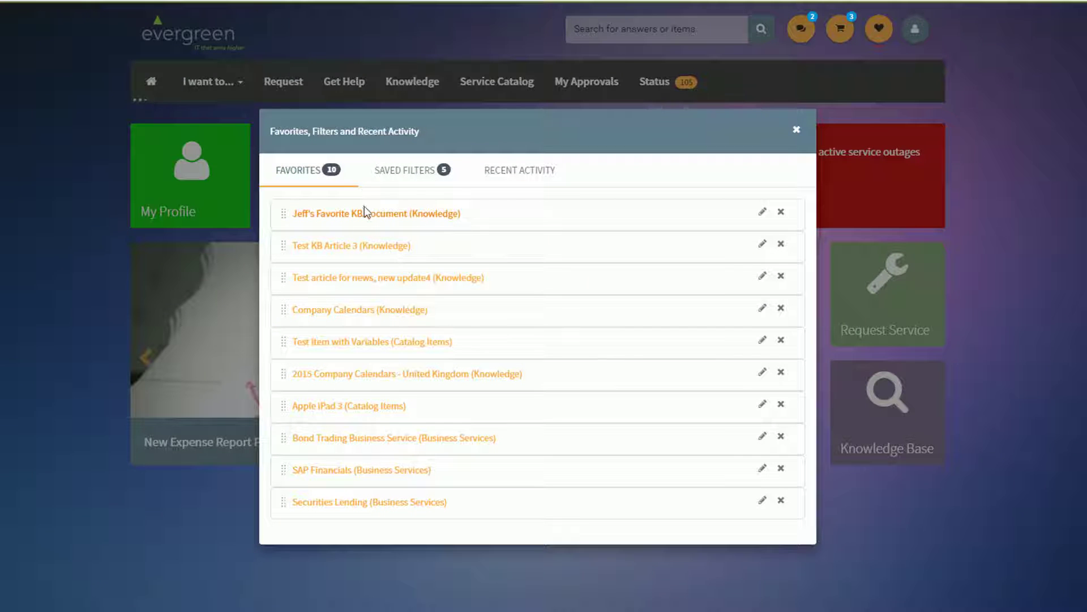
left_click(403, 173)
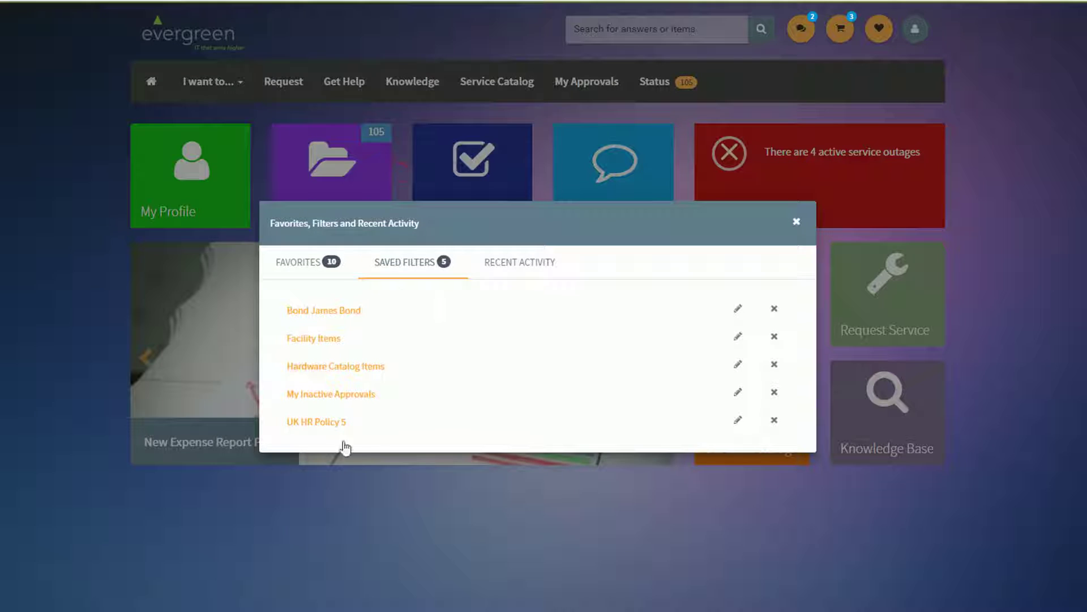
left_click(797, 224)
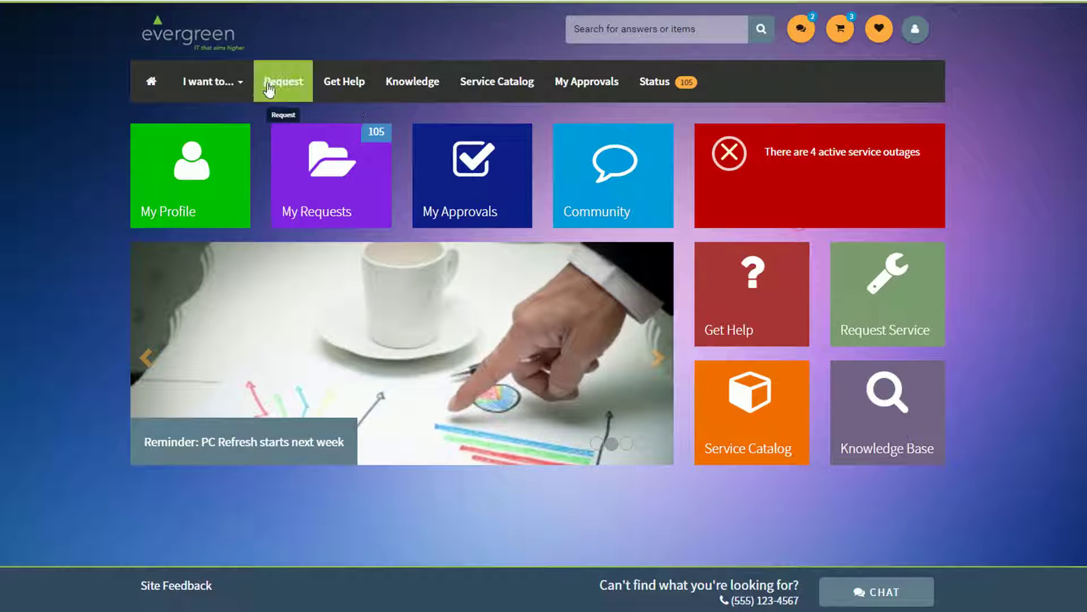
- On the Request Service page, favorite the Apple iPad 3 card and view it last in the favorites list
left_click(271, 85)
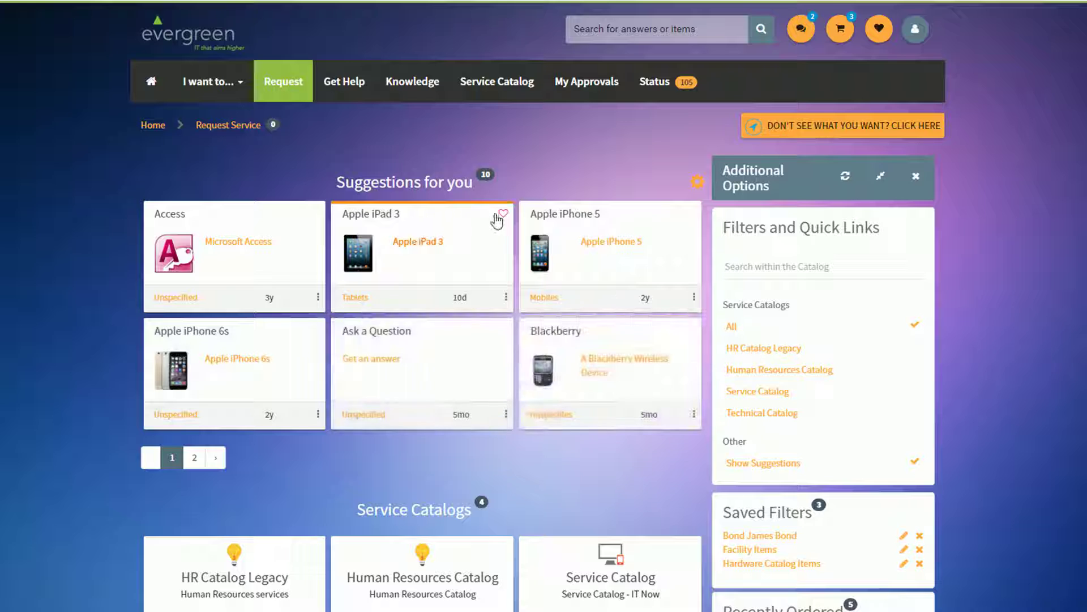
left_click(503, 214)
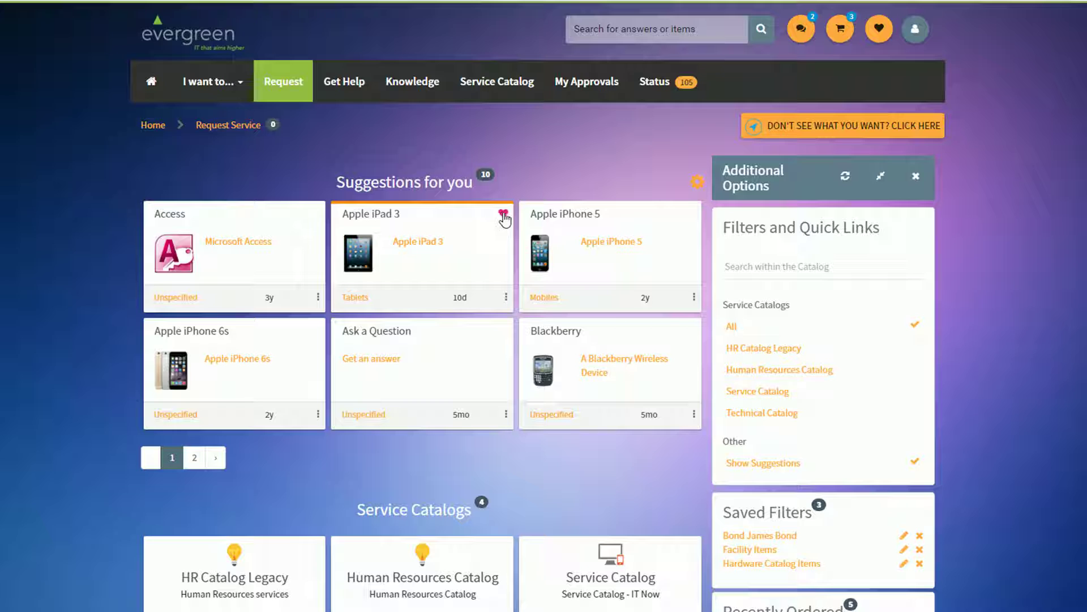
left_click(503, 214)
left_click(503, 215)
left_click(879, 28)
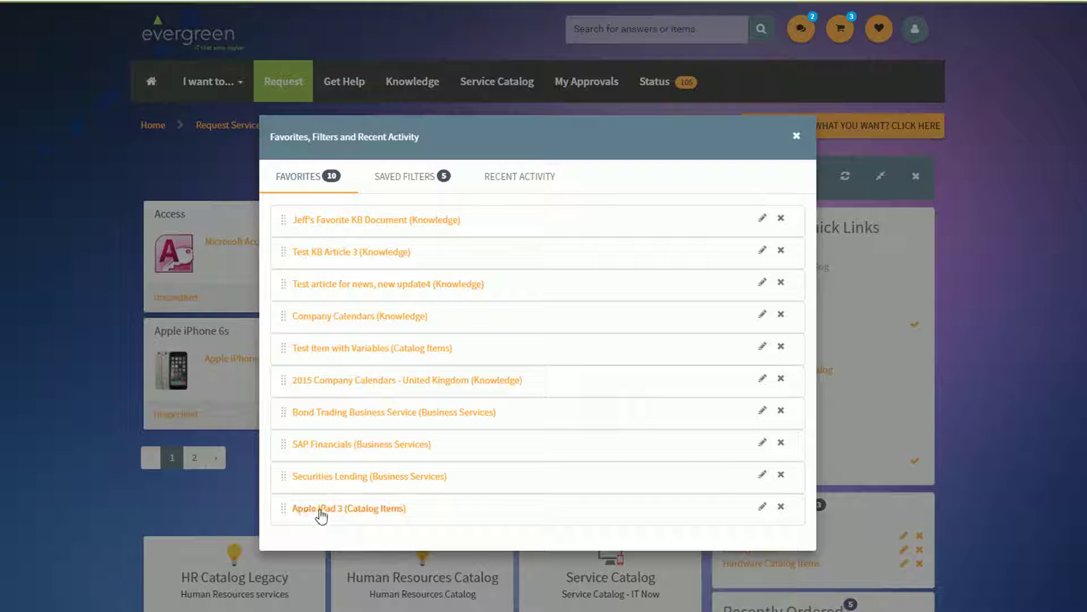
- Save a shortened 'Apple iPad' label for the Apple iPad 3 favorite and close the panel
left_click(763, 507)
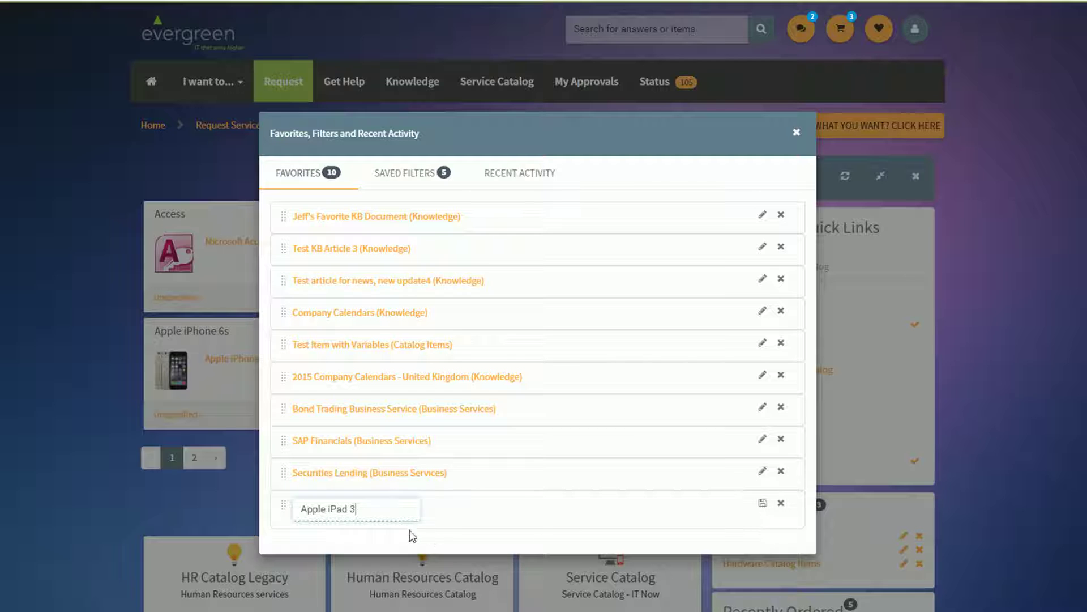
key("Return")
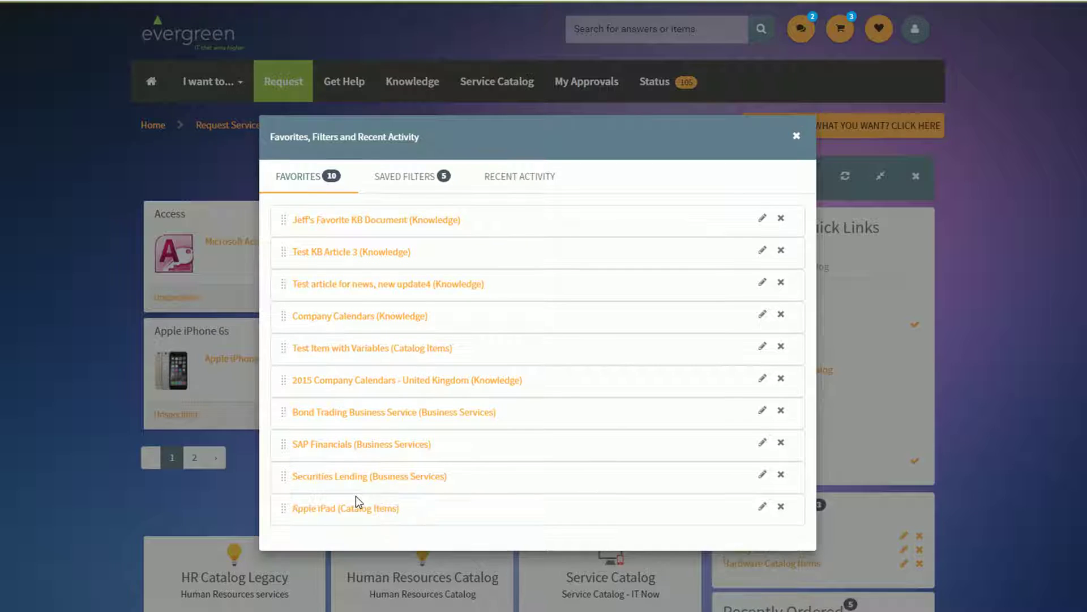
left_click(797, 139)
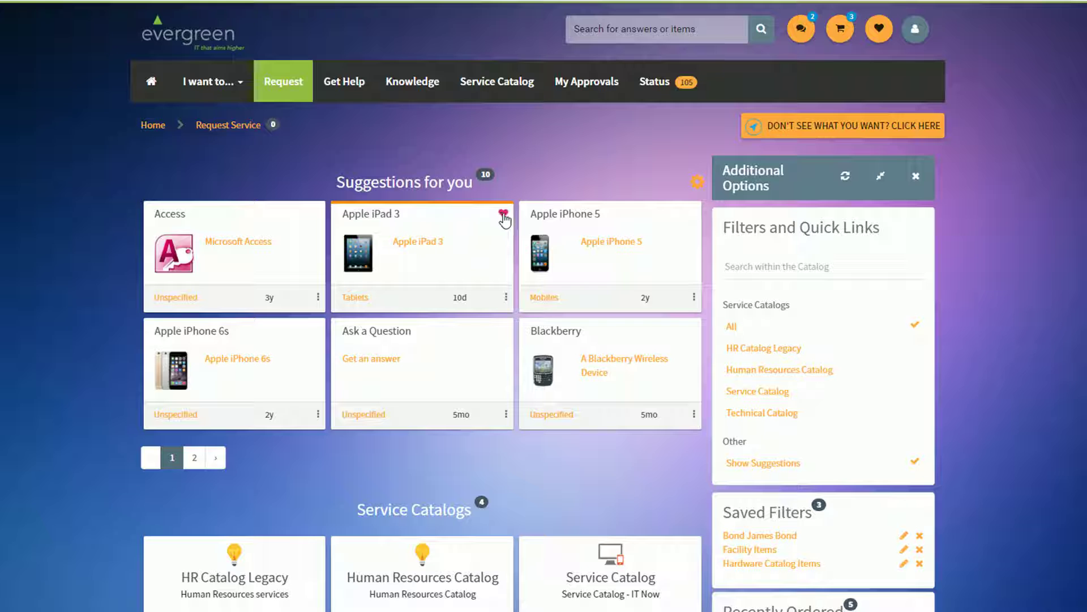
- Unfavorite Apple iPad 3, check the list without it, then favorite it again and dismiss the list
left_click(503, 214)
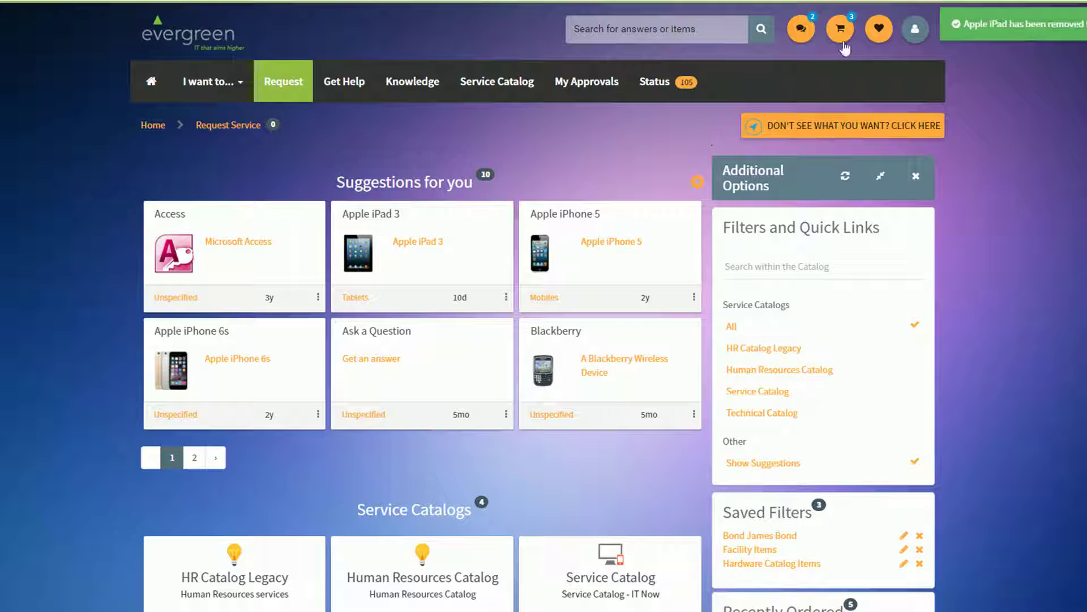
left_click(879, 30)
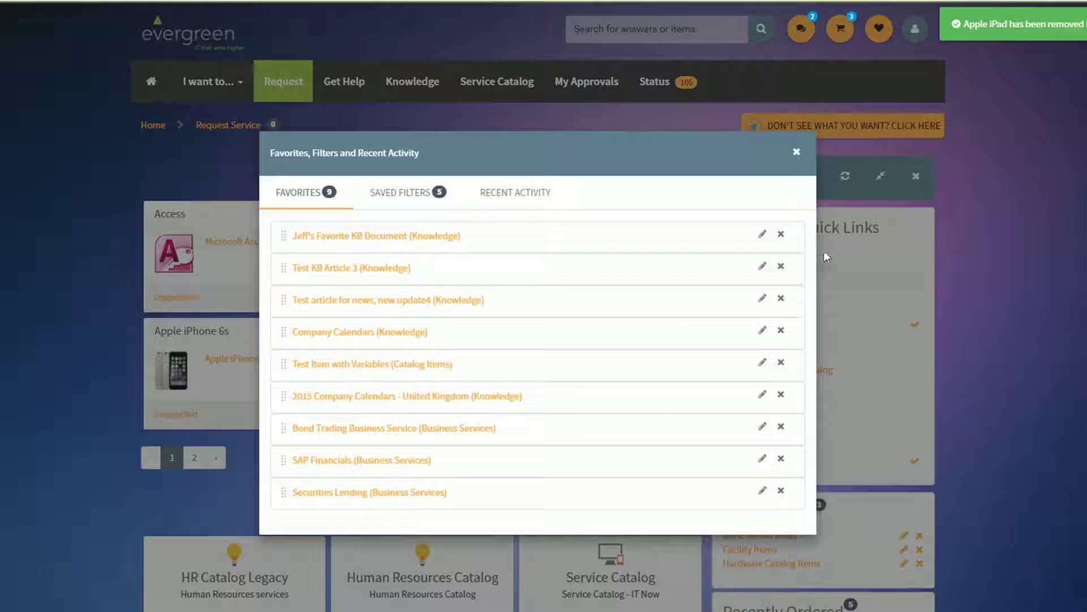
left_click(796, 151)
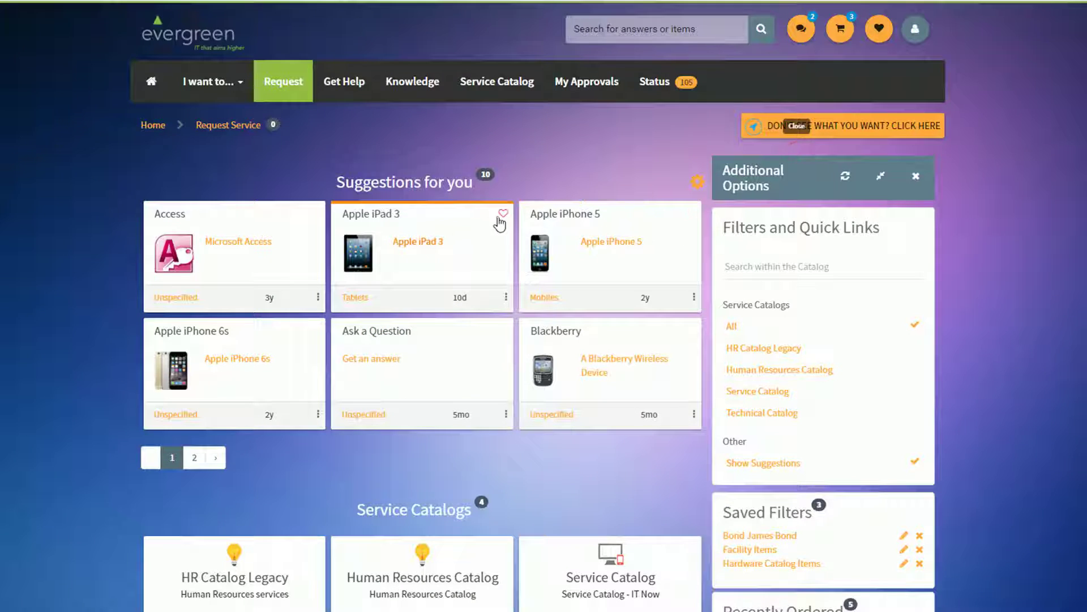
left_click(501, 217)
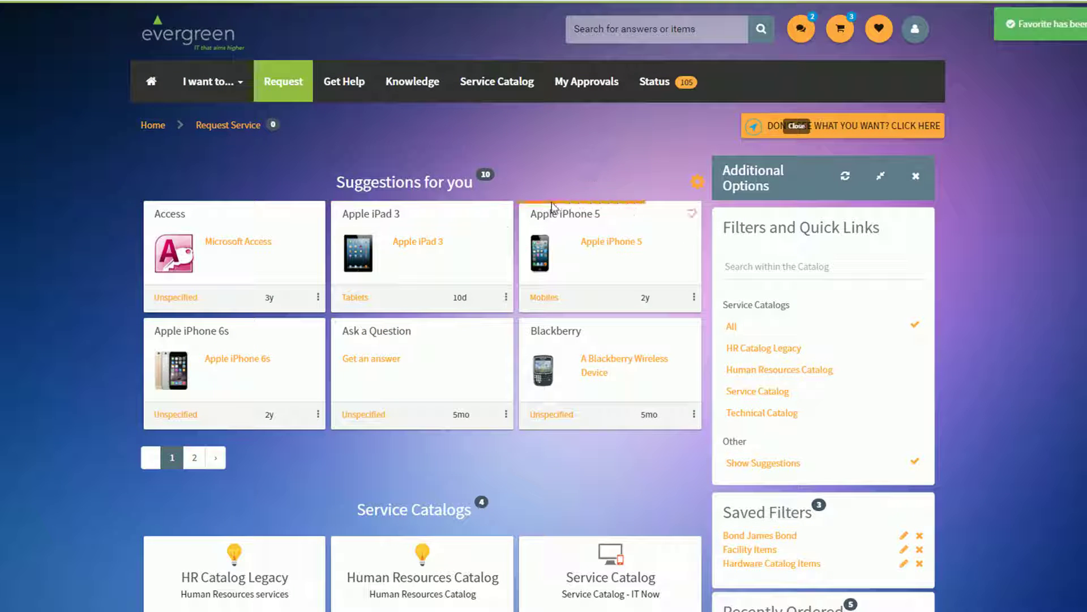
left_click(879, 30)
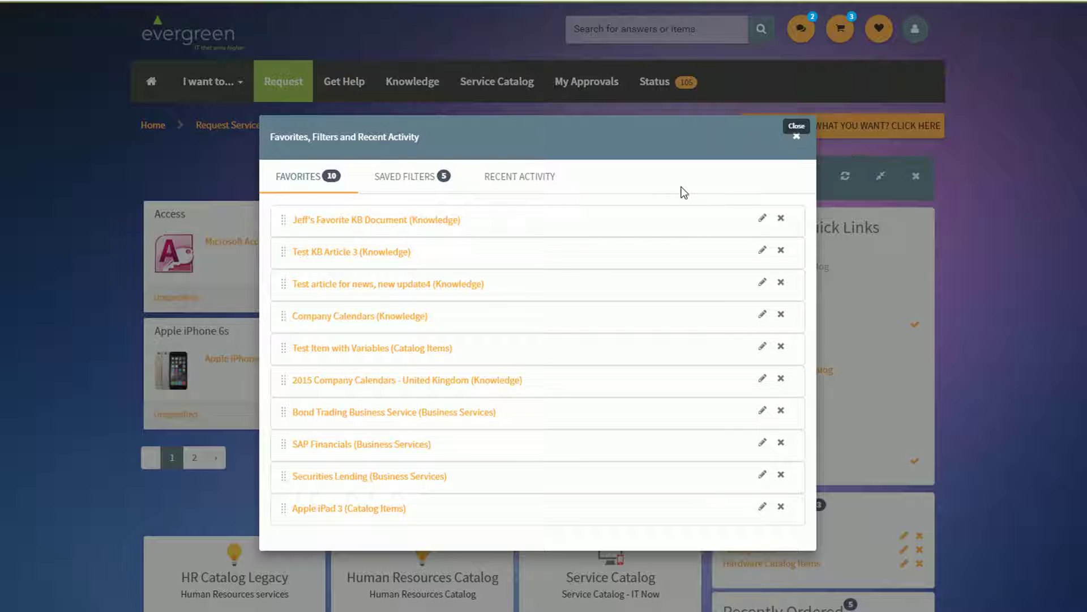
key("Escape")
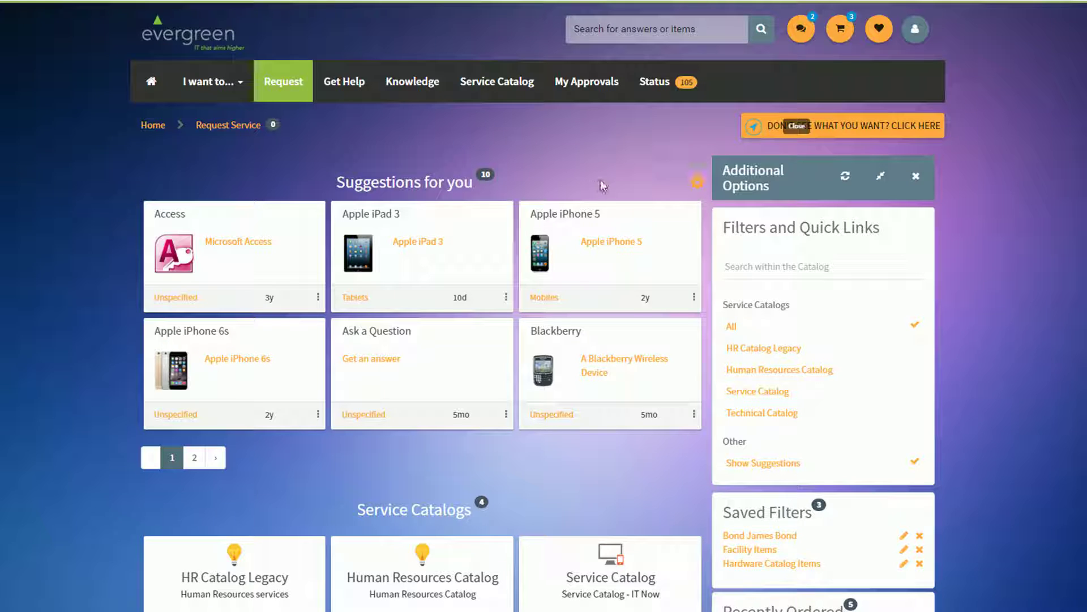
- Filter results to Service Catalog's Document Services category with the keyword 'cards'
scroll(892, 430, "down", 1)
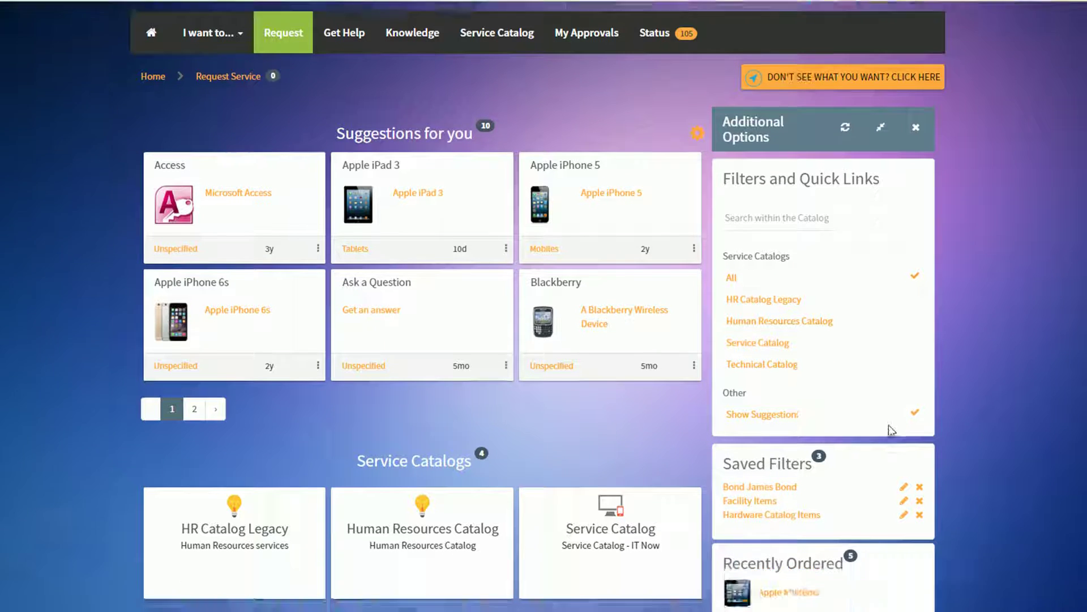
scroll(892, 430, "down", 2)
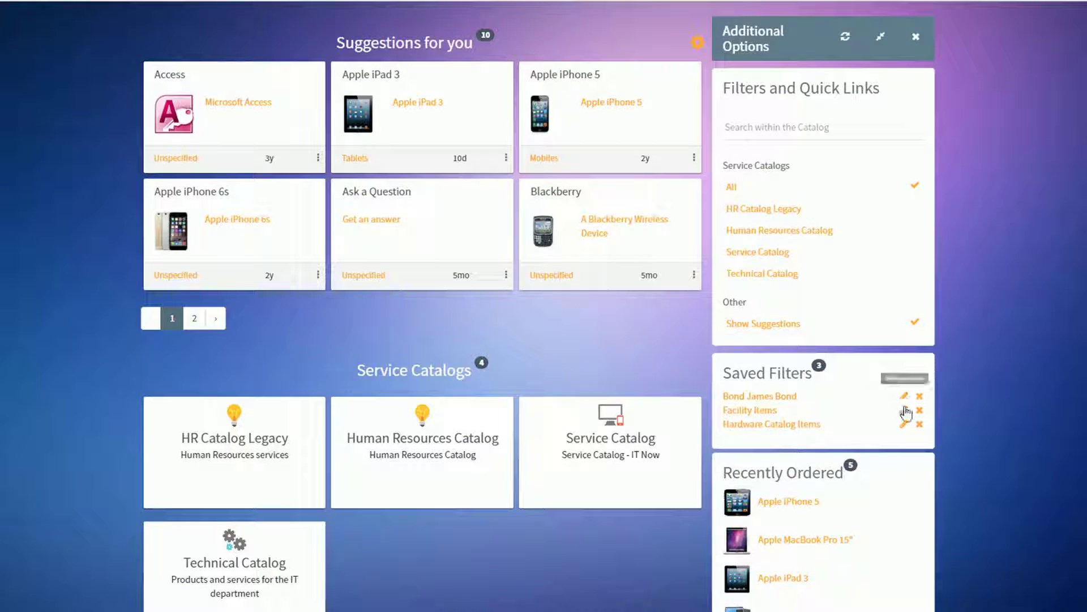
left_click(773, 255)
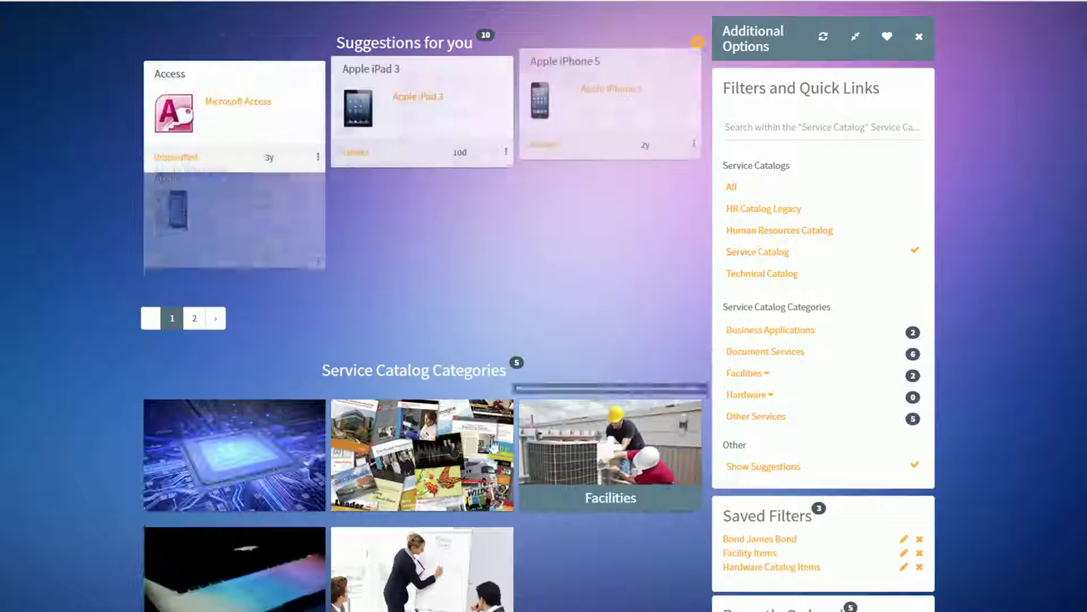
left_click(463, 452)
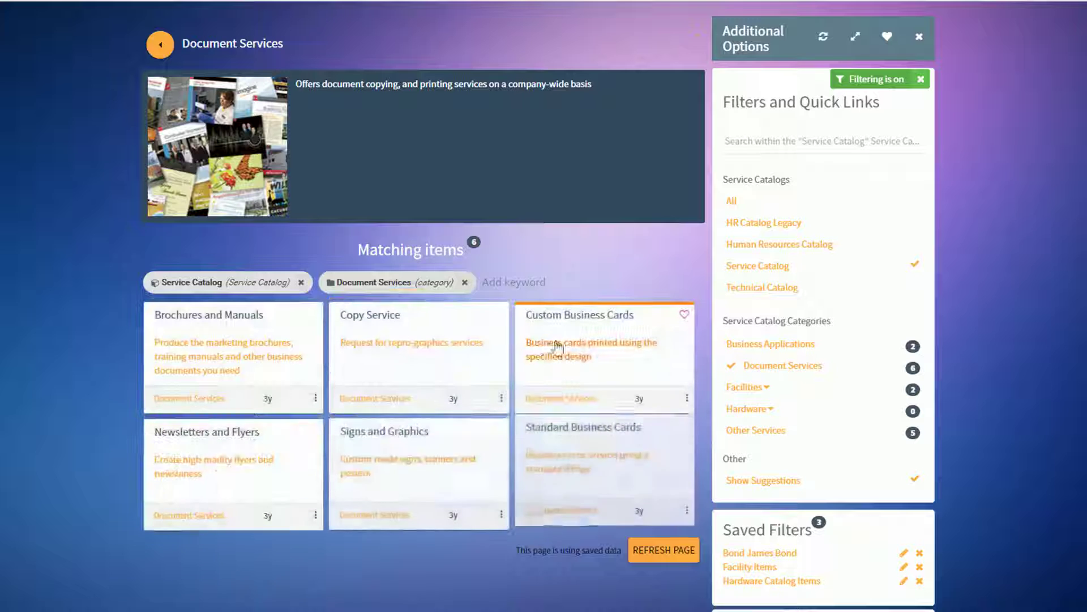
left_click(537, 288)
type("cards")
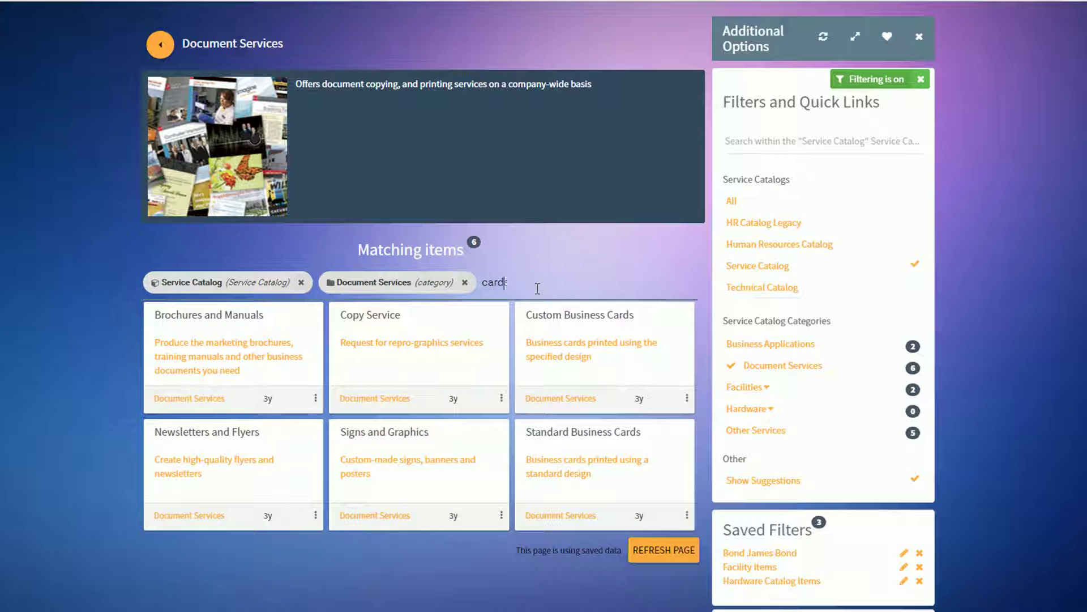
key("Return")
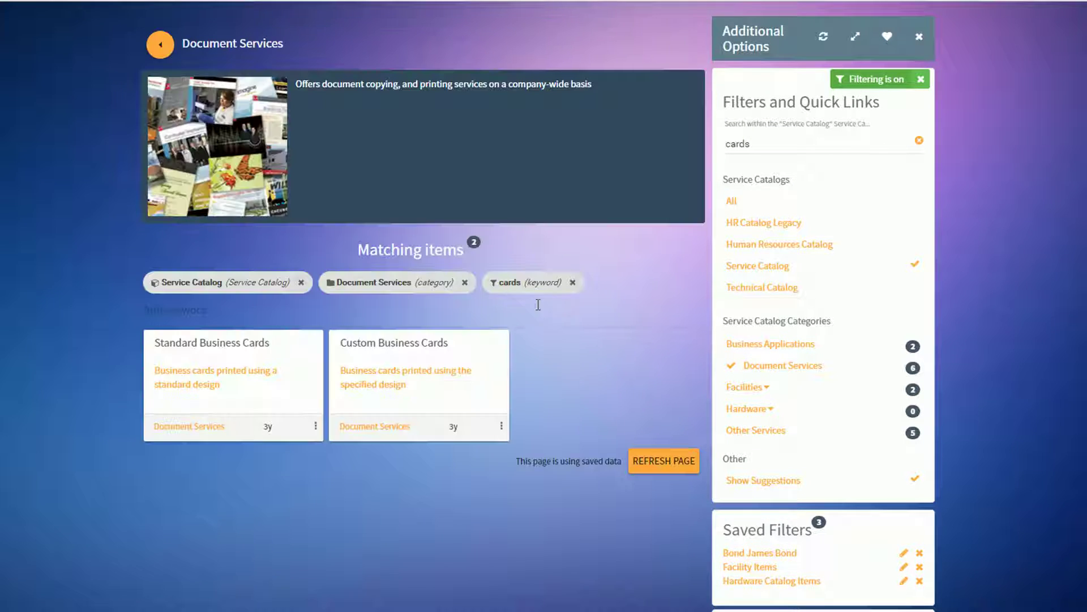
- Save the current Document Services 'cards' filters under the name 'My Document Service Items'
left_click(887, 36)
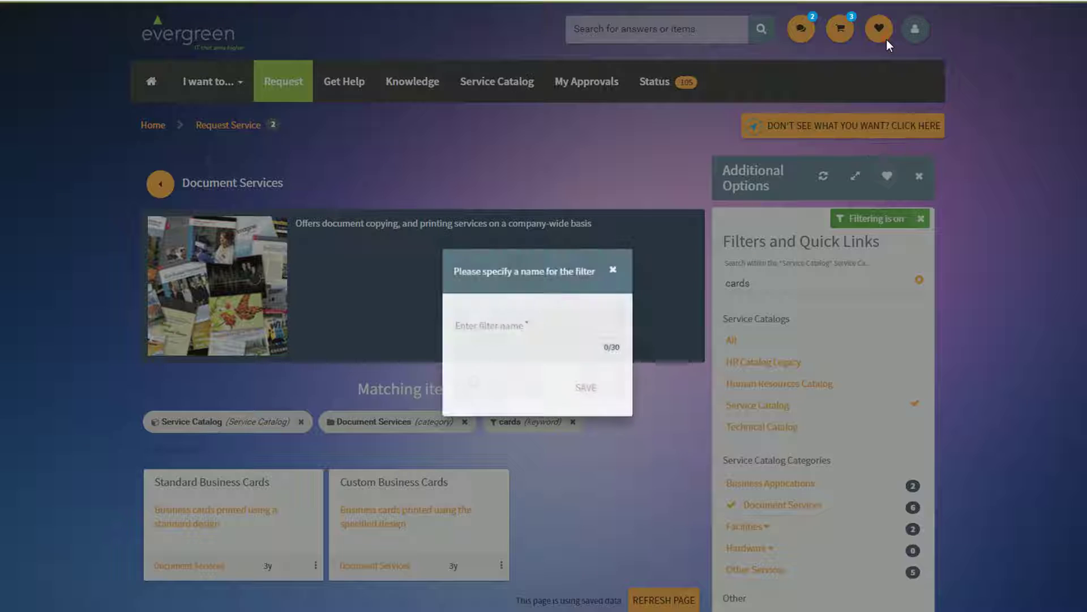
left_click(509, 328)
type("M")
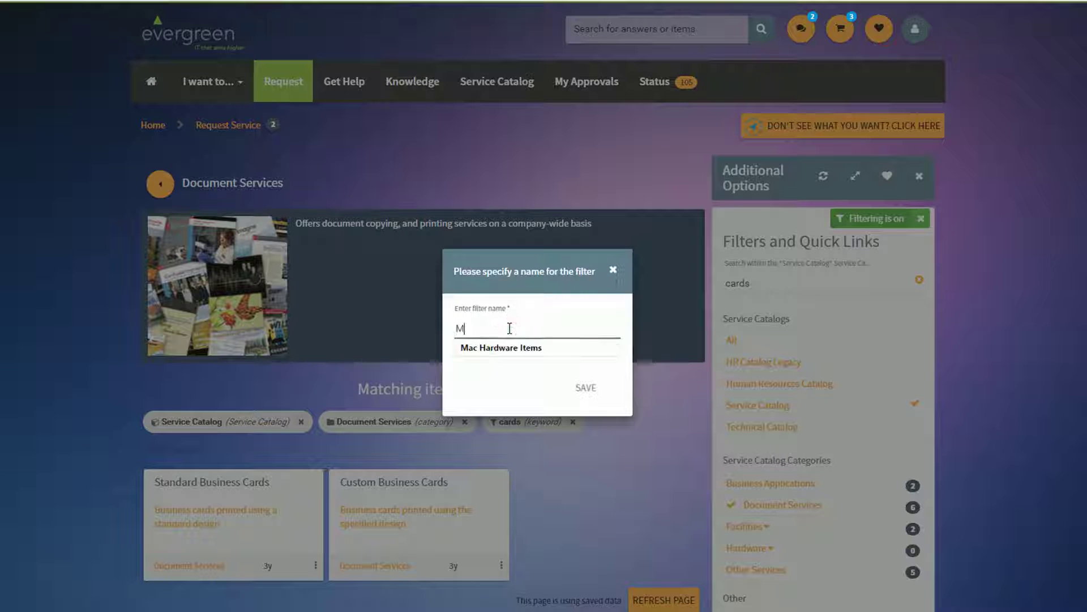
type("y D")
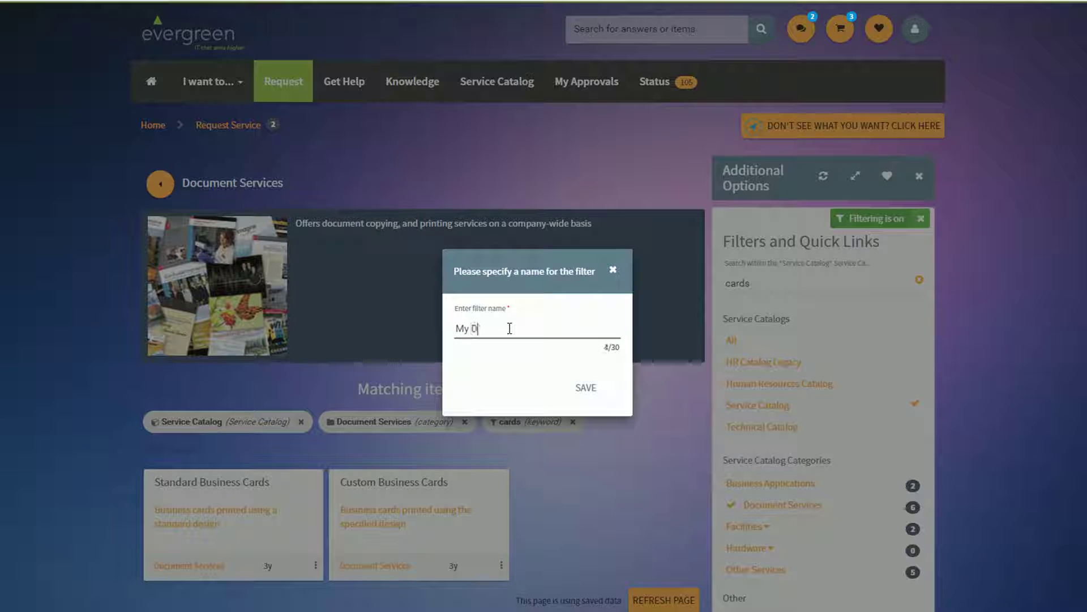
type("ocument Service Items")
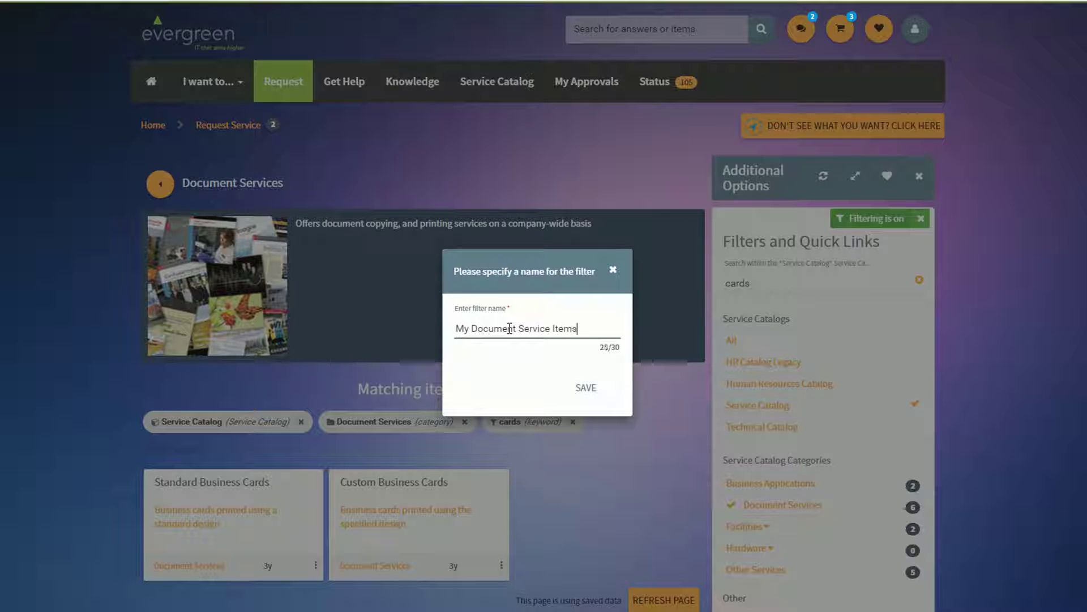
left_click(584, 387)
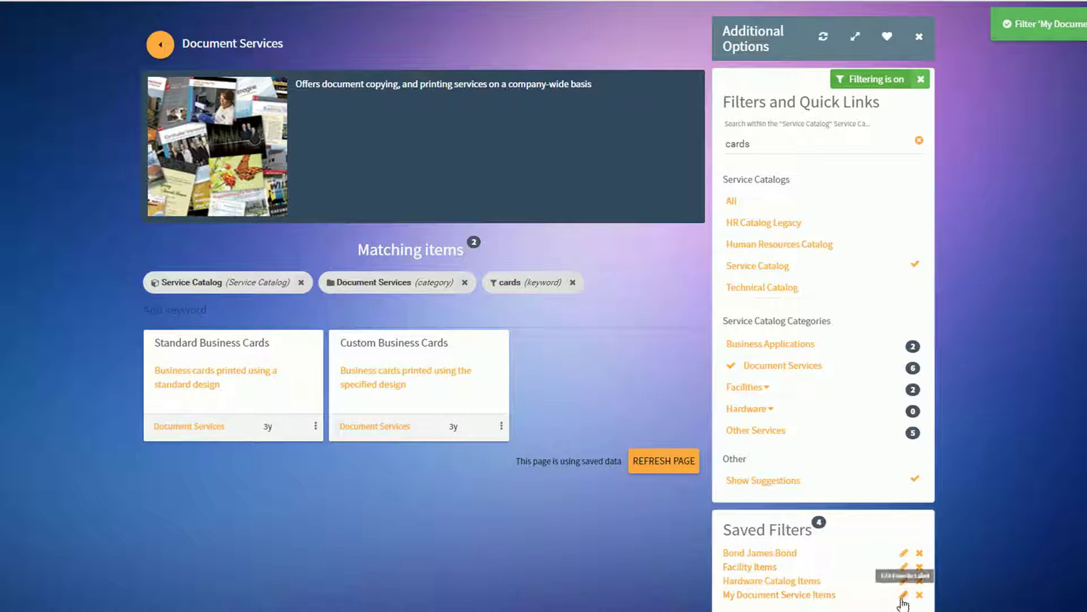
- In the Saved Filters list, replace the name 'My Document Service Items' with 'My first list'
left_click(904, 594)
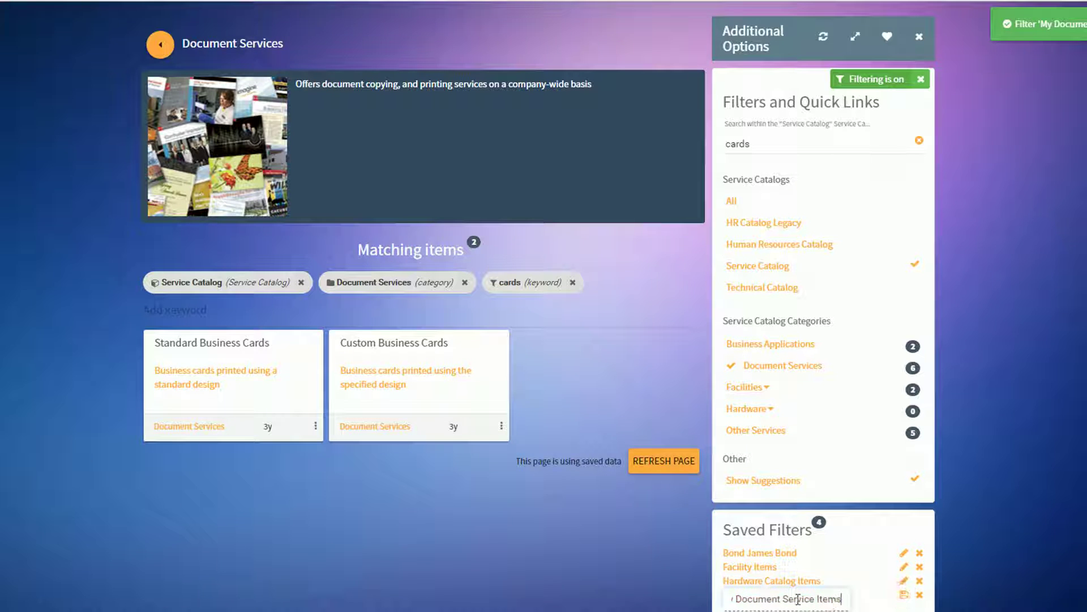
triple_click(832, 602)
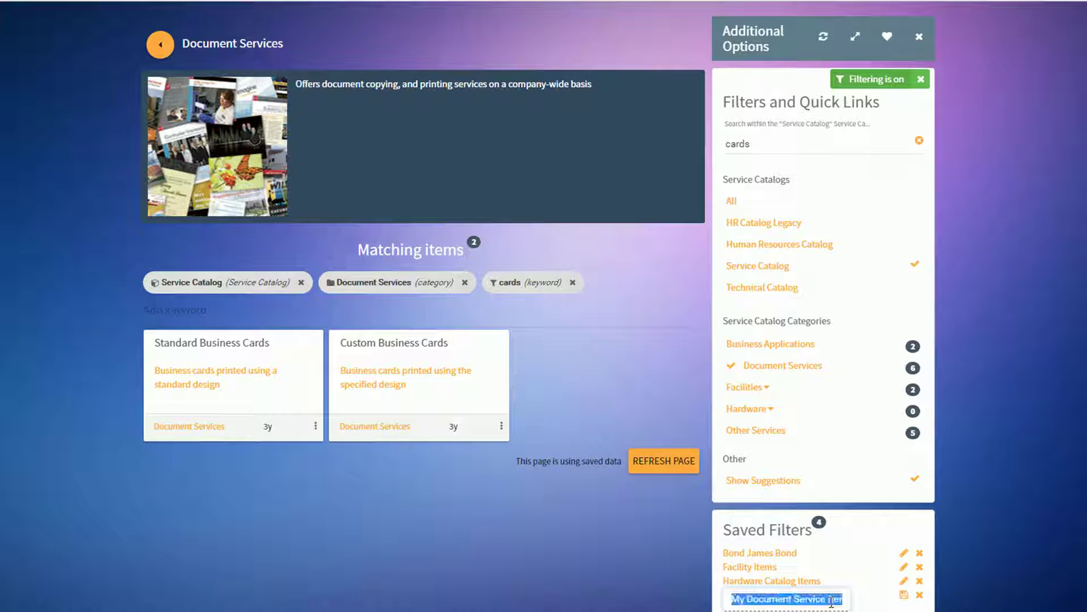
type("My")
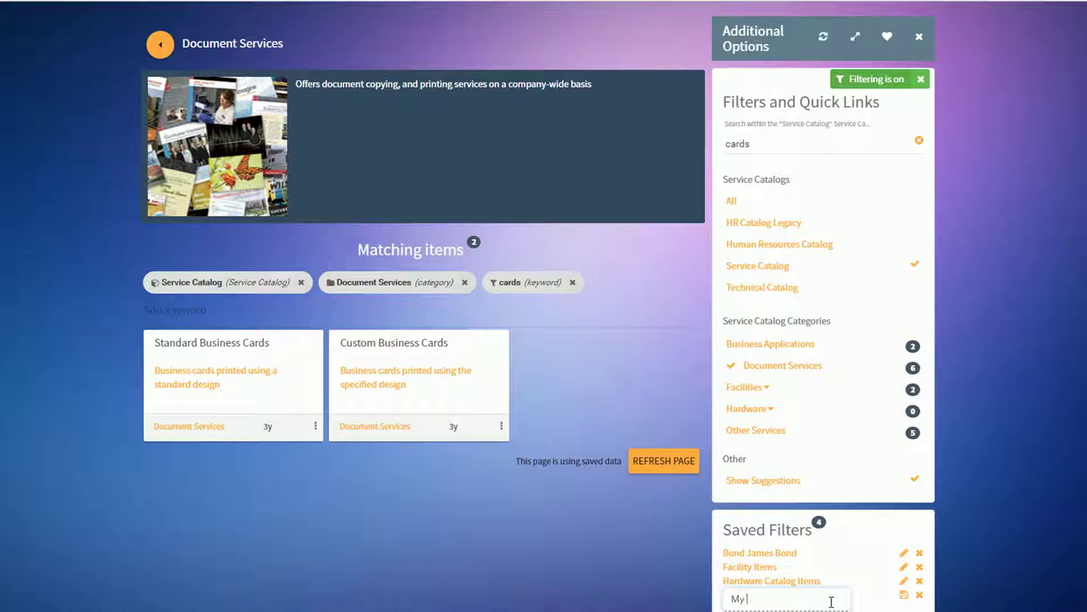
type(" first list")
key("Return")
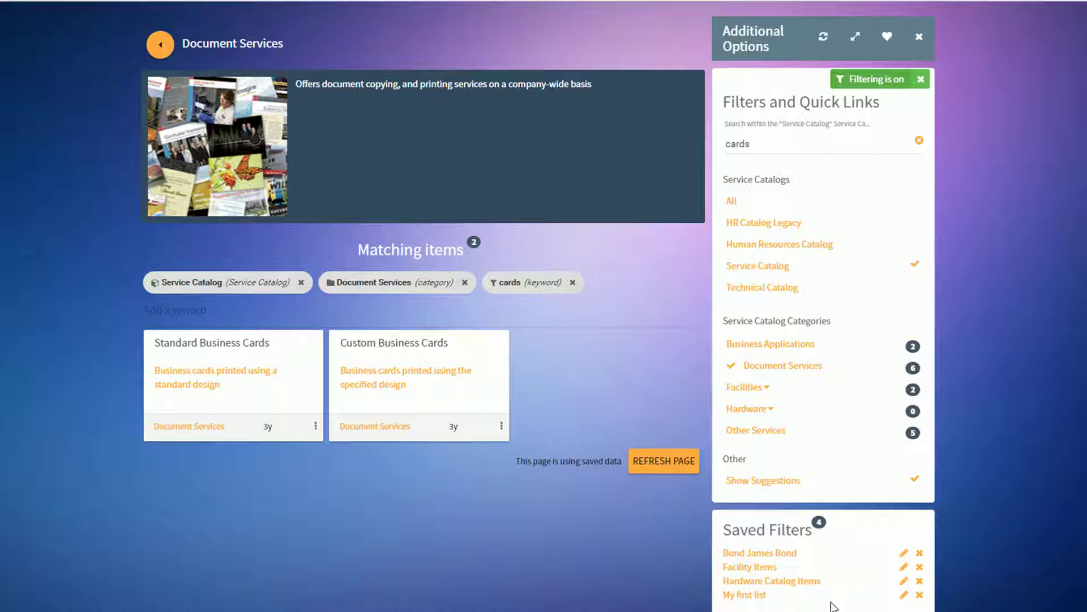
scroll(786, 461, "up", 3)
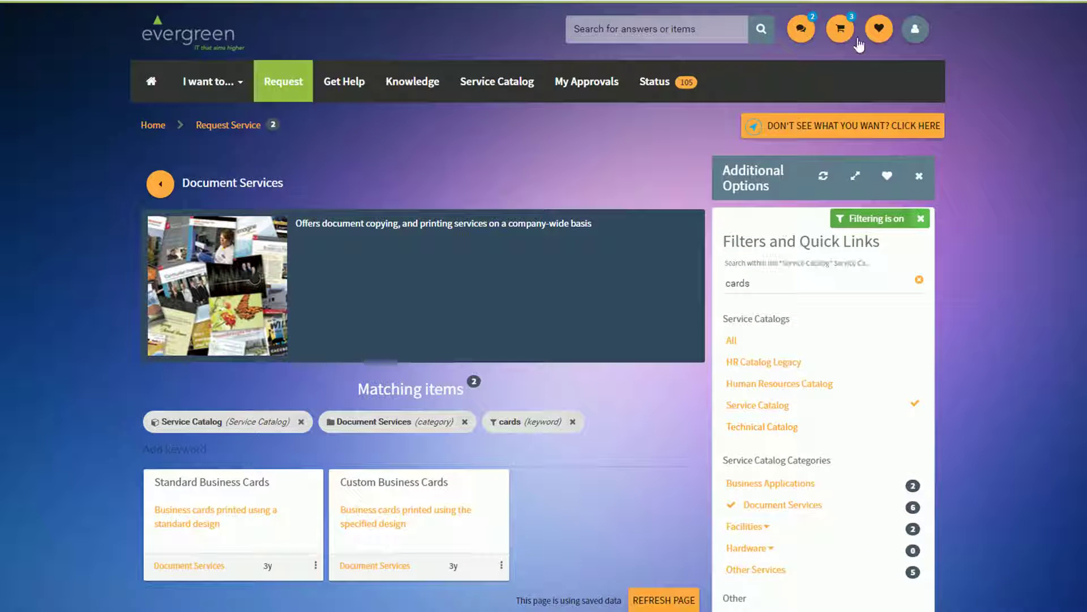
- Show the Saved Filters list and edit the My first list filter name
left_click(879, 28)
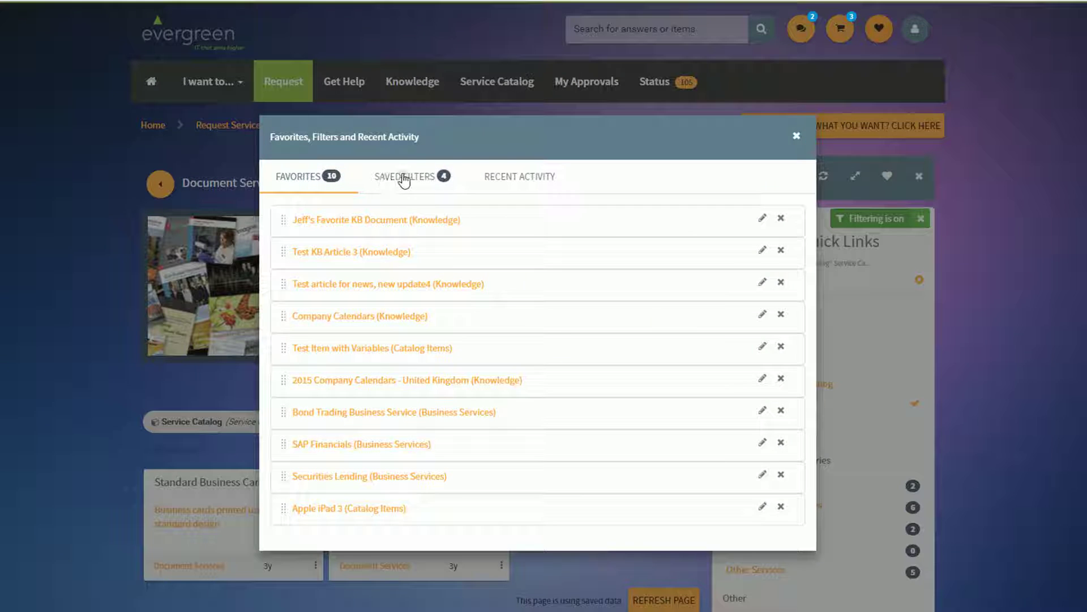
left_click(403, 177)
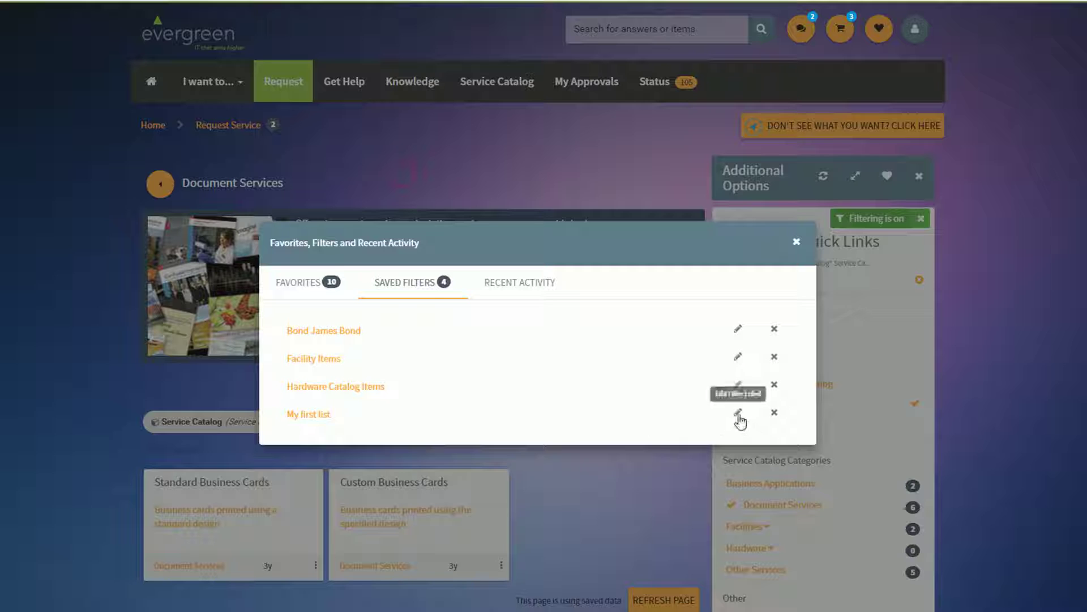
left_click(738, 413)
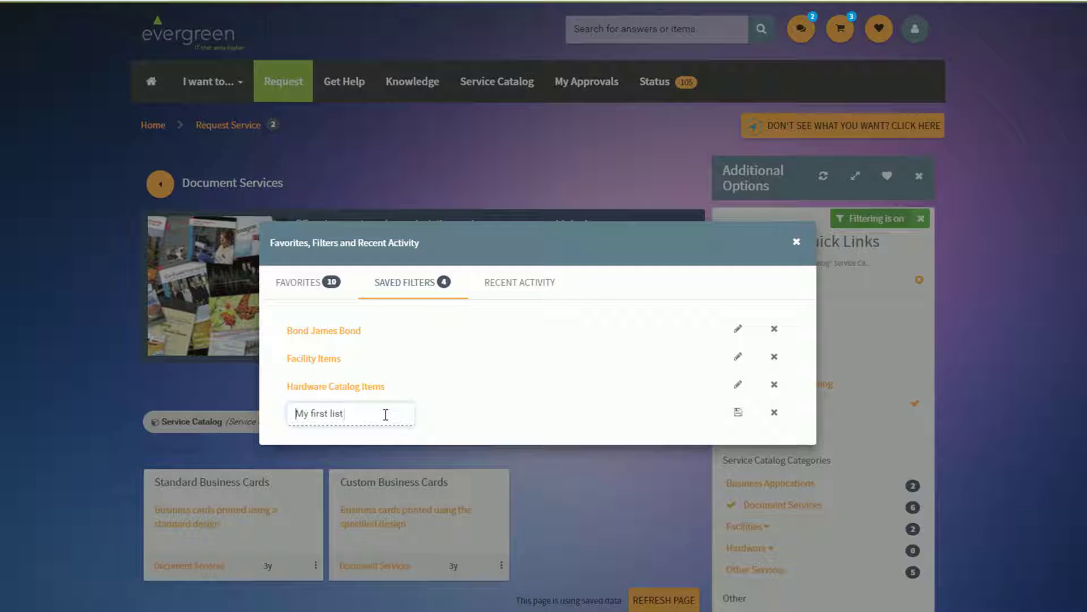
key("Return")
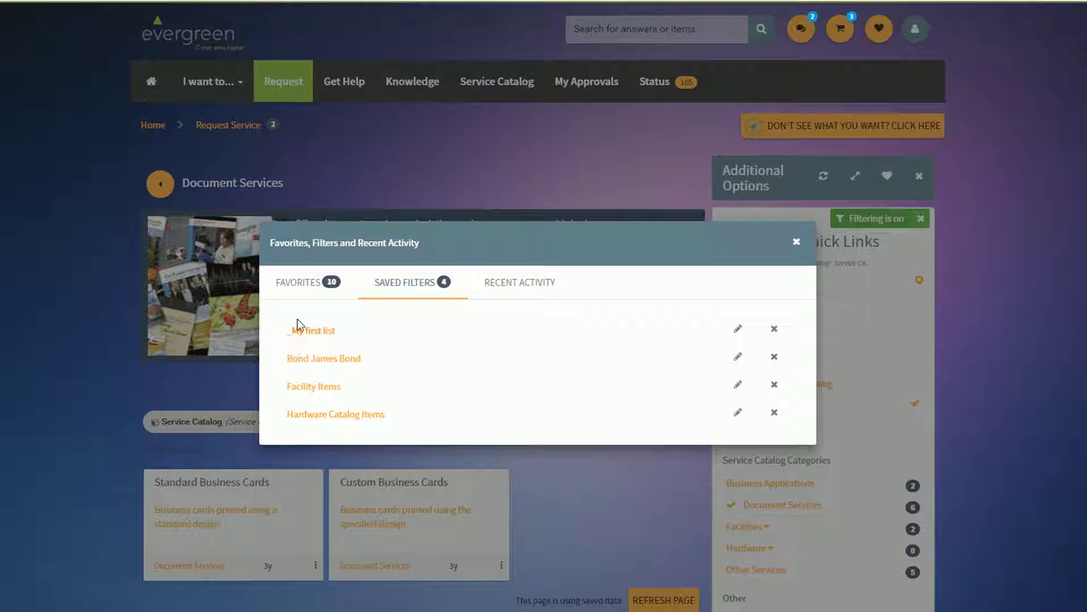
- Replace the leading 'My' so the top saved filter reads 'A first list'
left_click(738, 329)
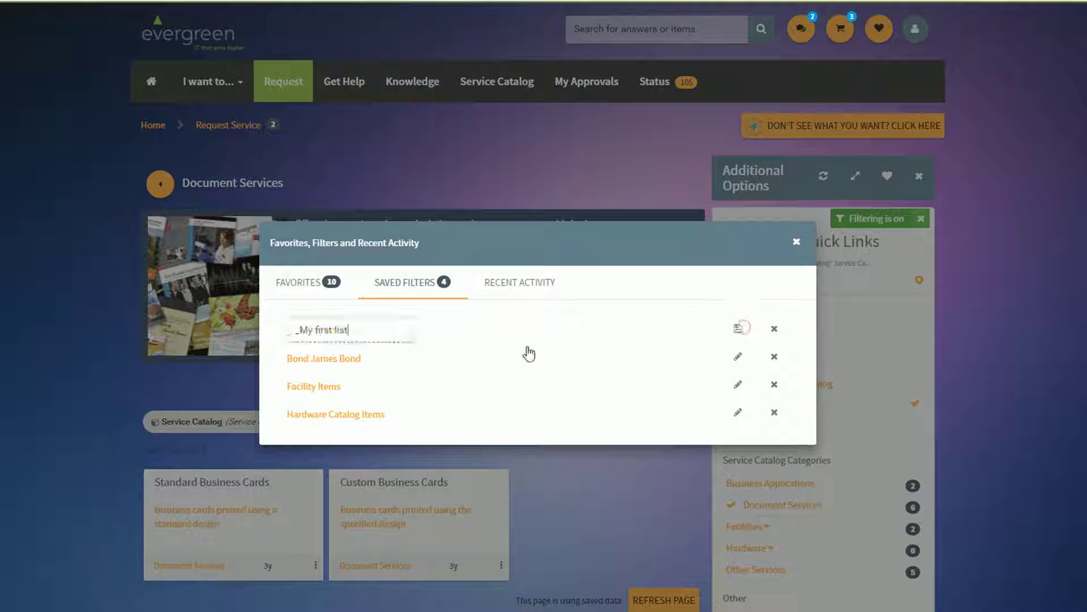
key("Home")
key("Delete")
key("Delete")
key("Delete")
key("Delete")
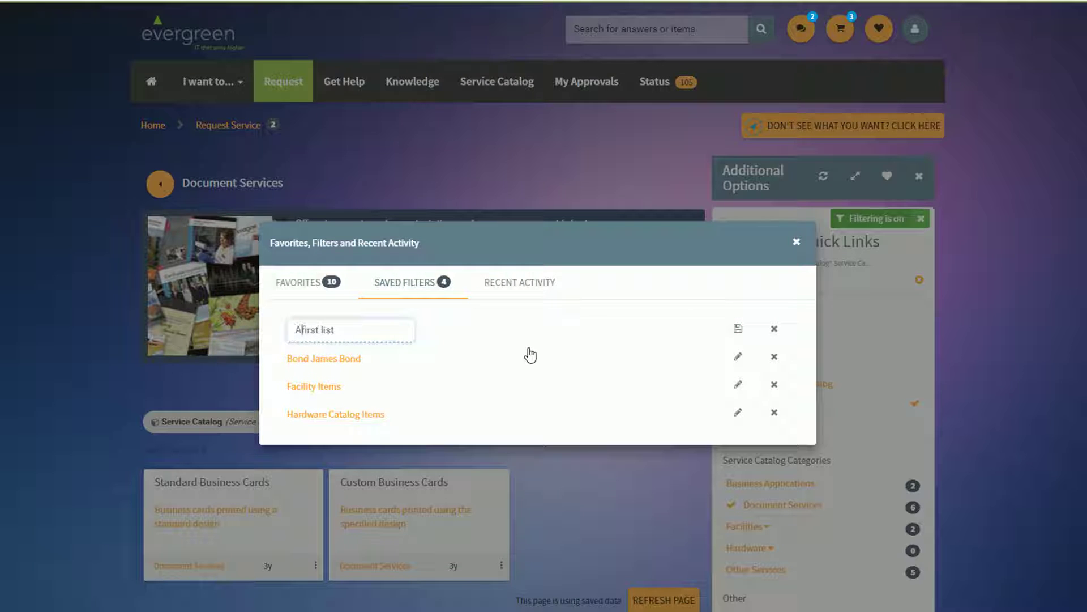
type("A")
key("Return")
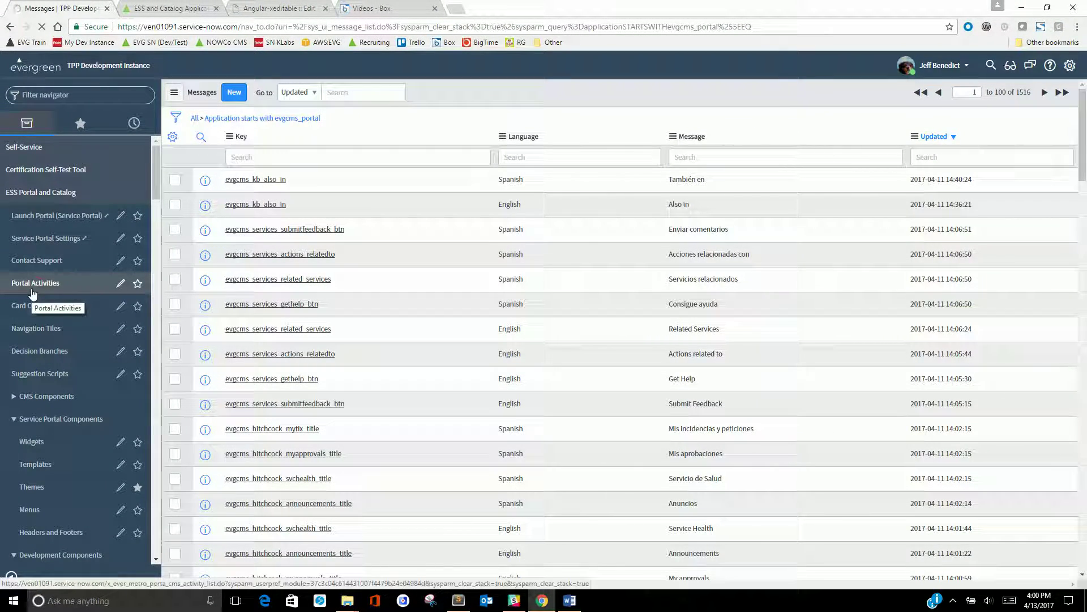
- Open Portal Activities and the Apple iPad 3 Favorite record showing sequence 9
left_click(32, 290)
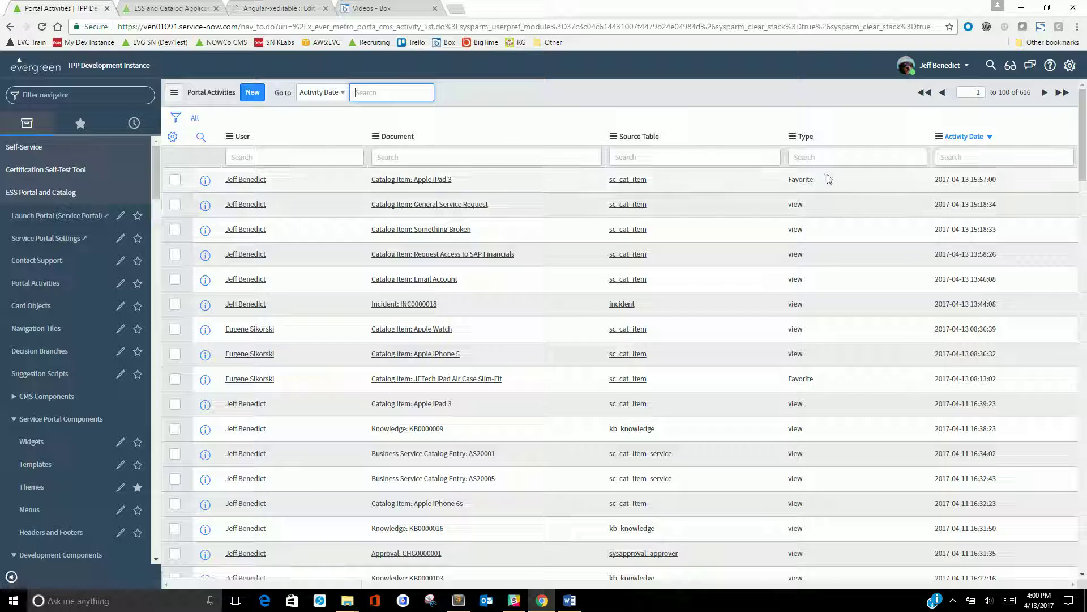
left_click(206, 180)
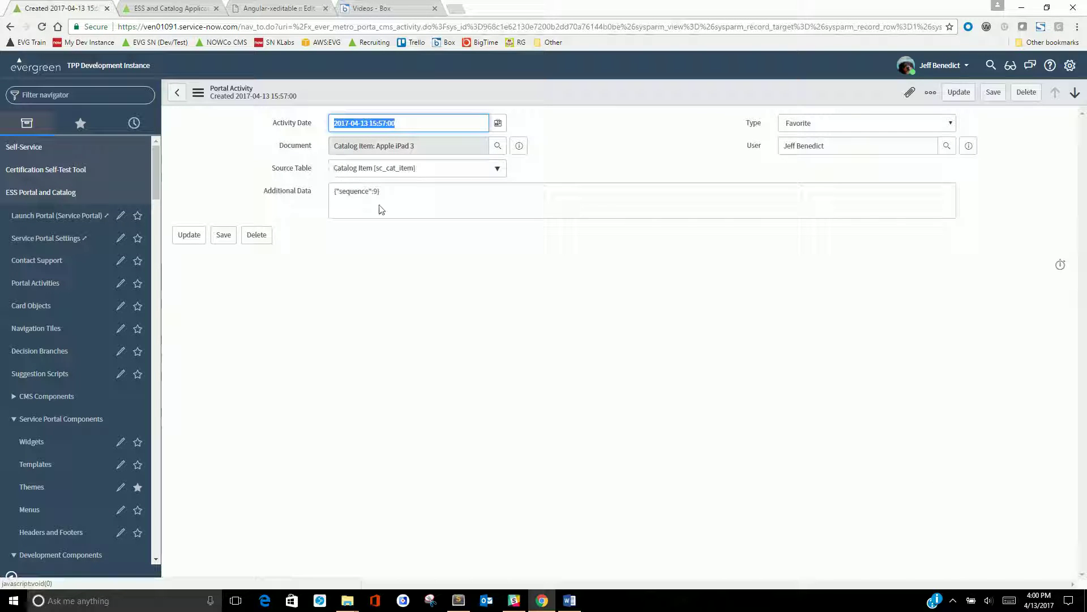
- Relabel the Apple iPad 3 favorite 'My Favorite Item' in the portal, then return to its activity record
left_click(180, 10)
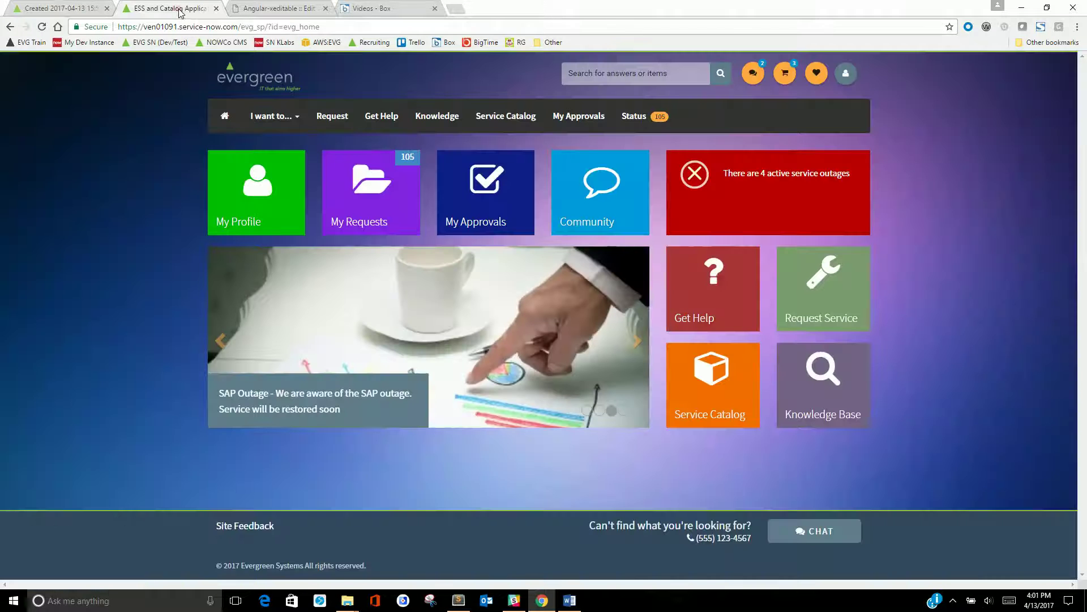
left_click(812, 81)
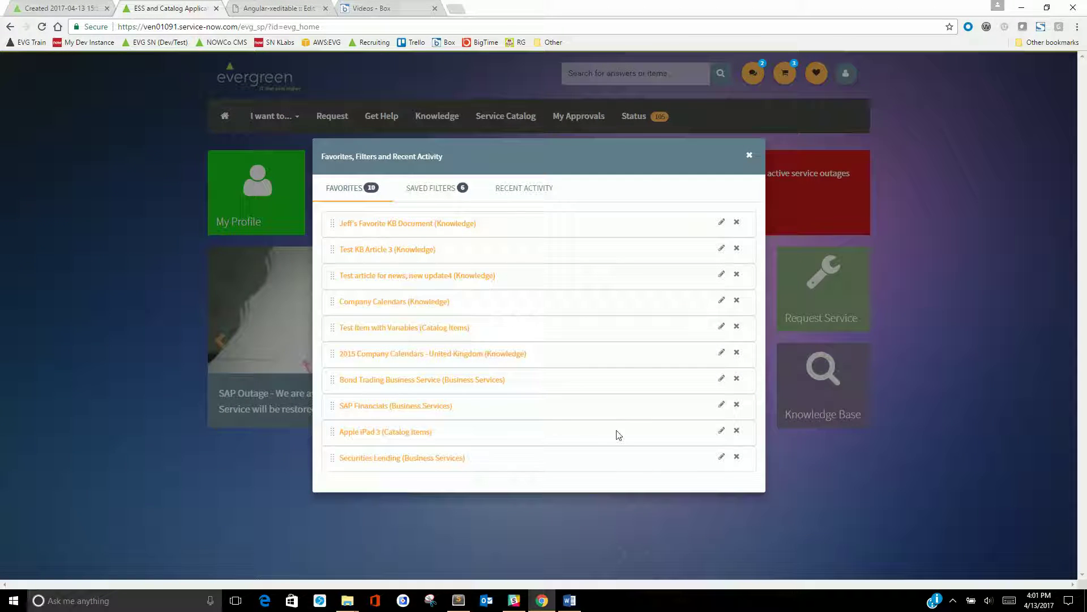
left_click(721, 430)
key("ctrl+a")
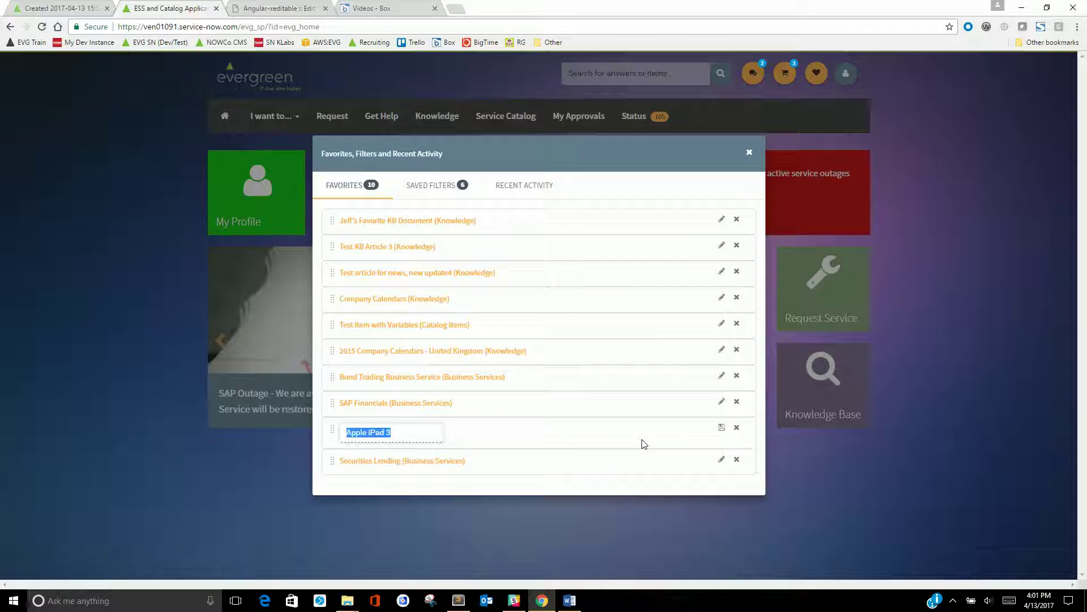
type("My Favorite Item")
key("Return")
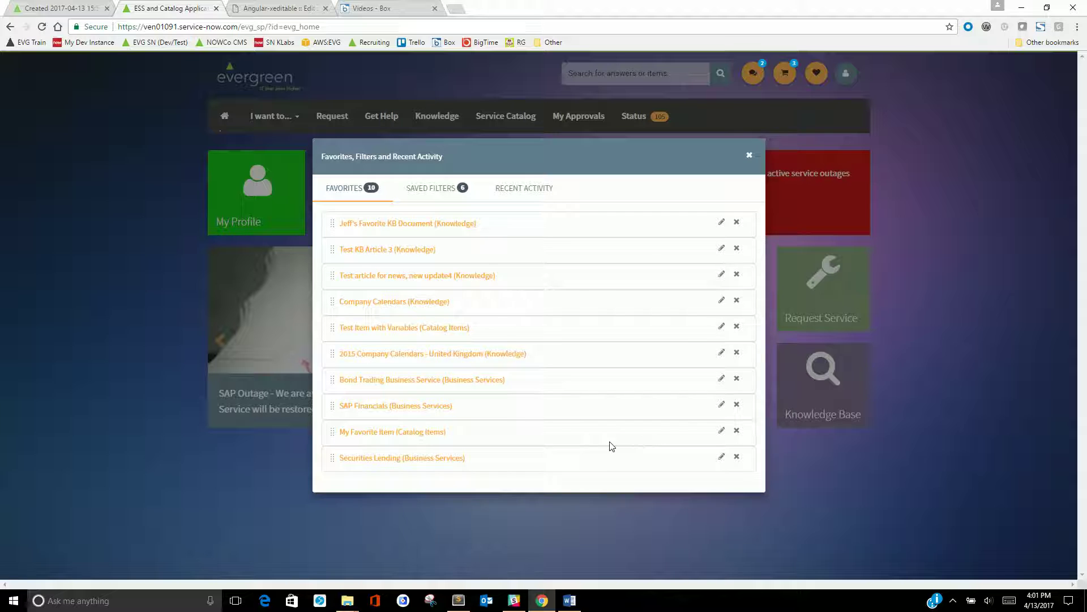
left_click(72, 12)
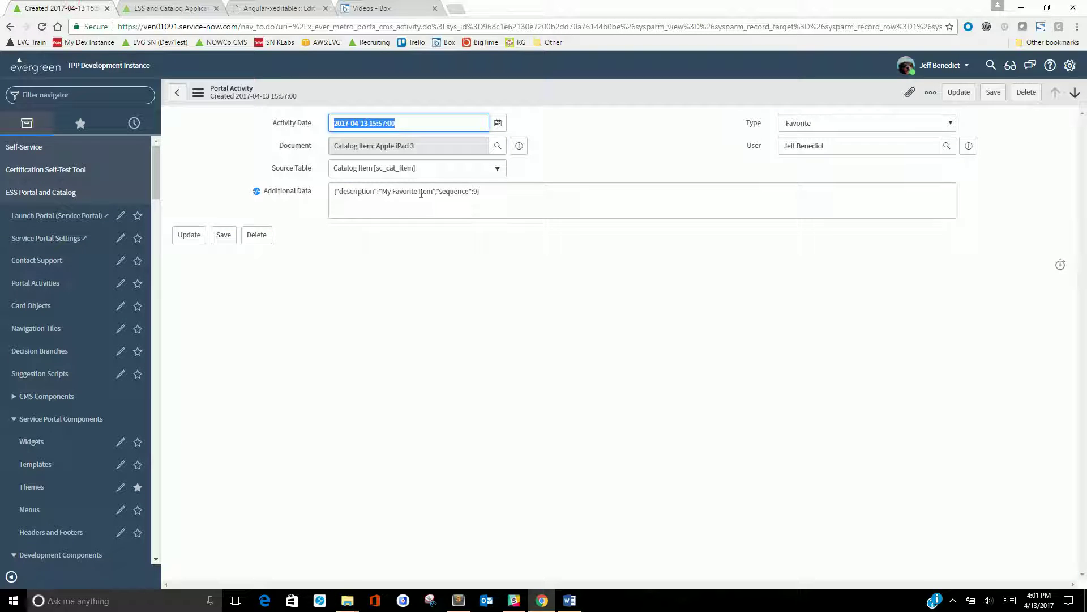
- Verify the favorite's Additional Data JSON stores 'My Favorite Item', then go to the Service Portal Widgets list
left_click_drag(496, 193, 338, 203)
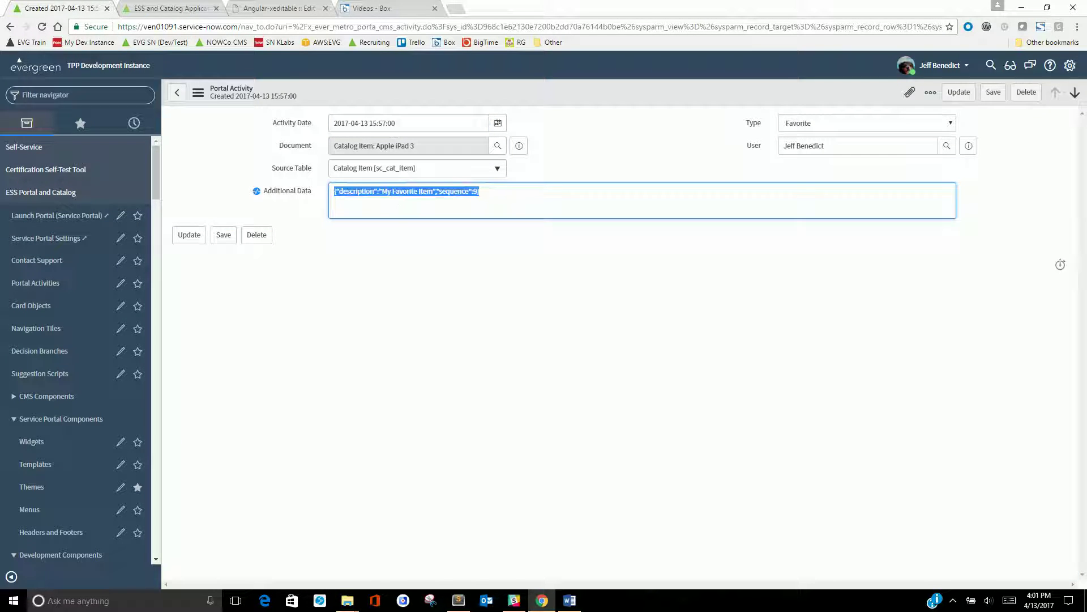
left_click(351, 192)
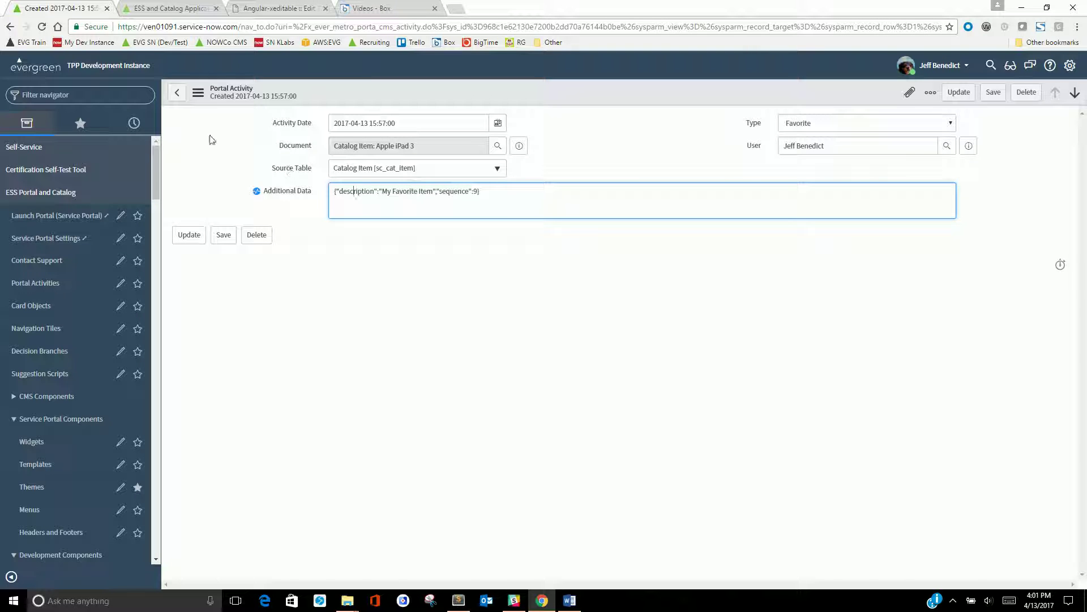
left_click(42, 445)
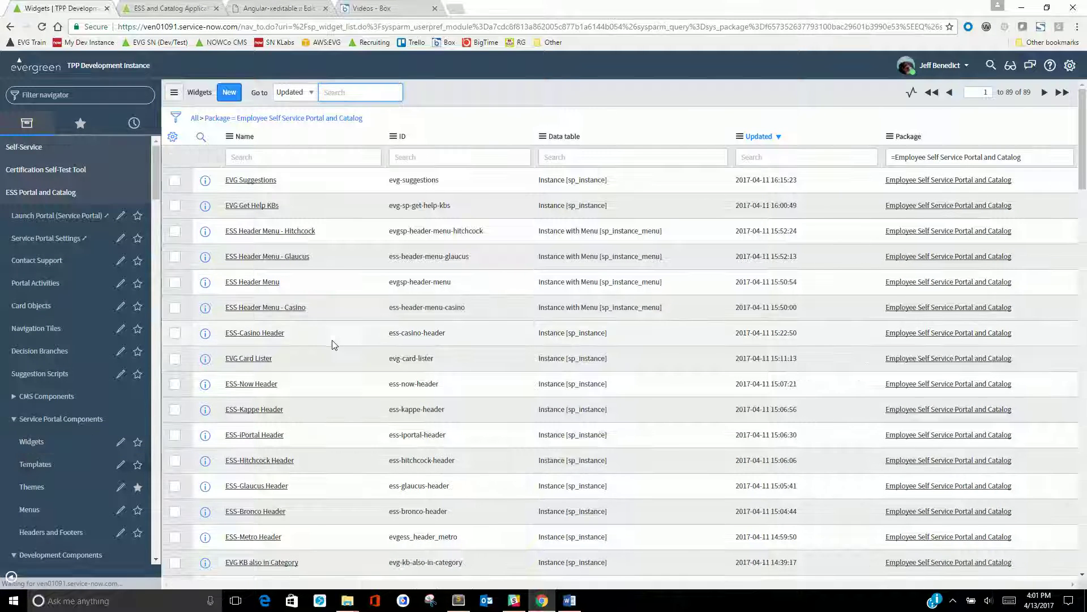
- Open the EVG Core Components widget and its xeditable dependency record
left_click(278, 237)
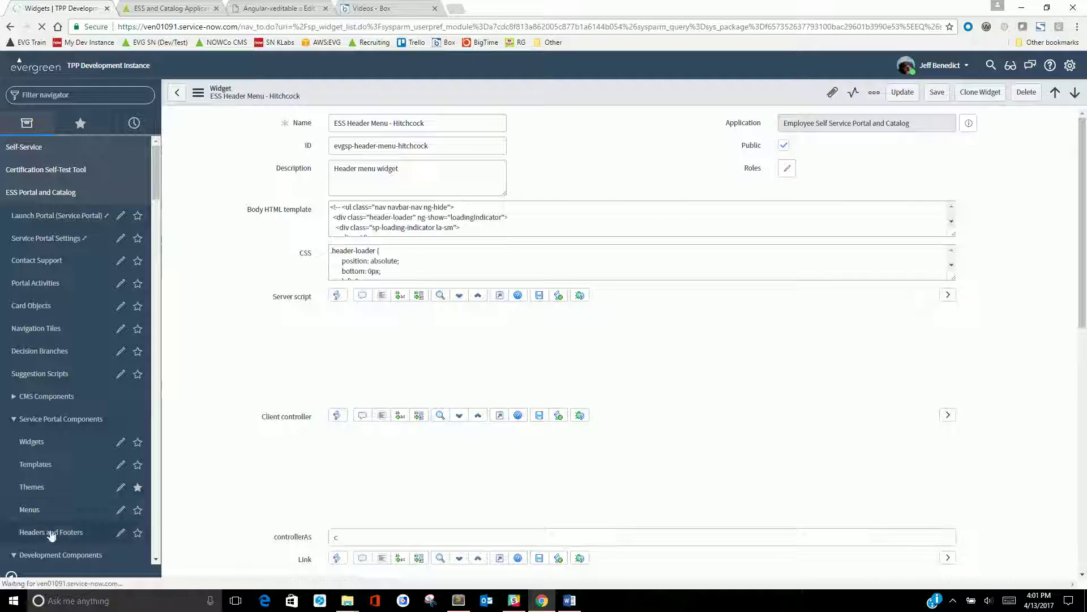
left_click(51, 533)
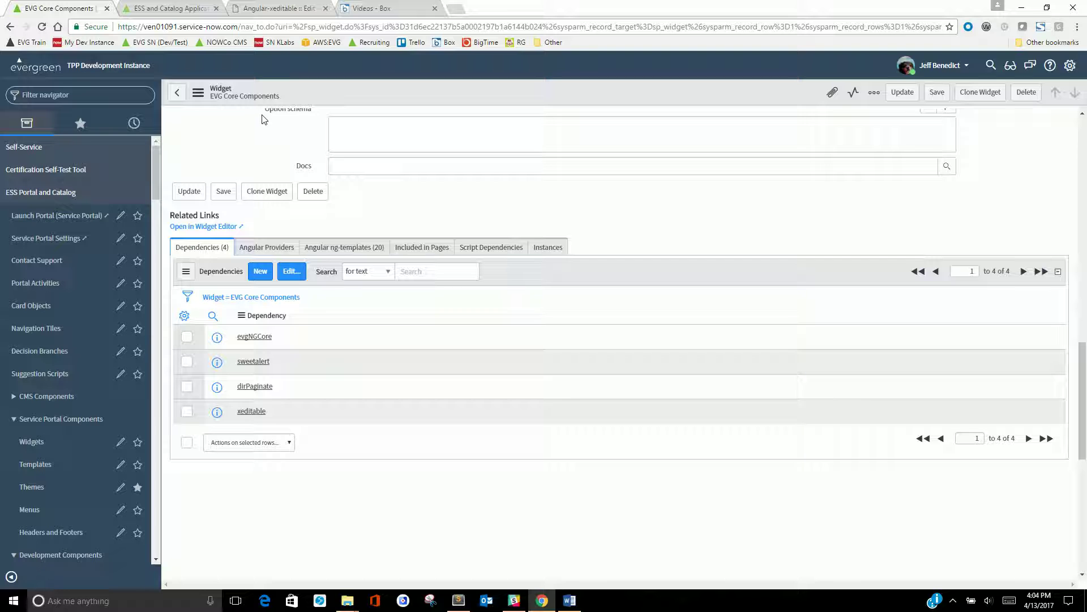
left_click(245, 412)
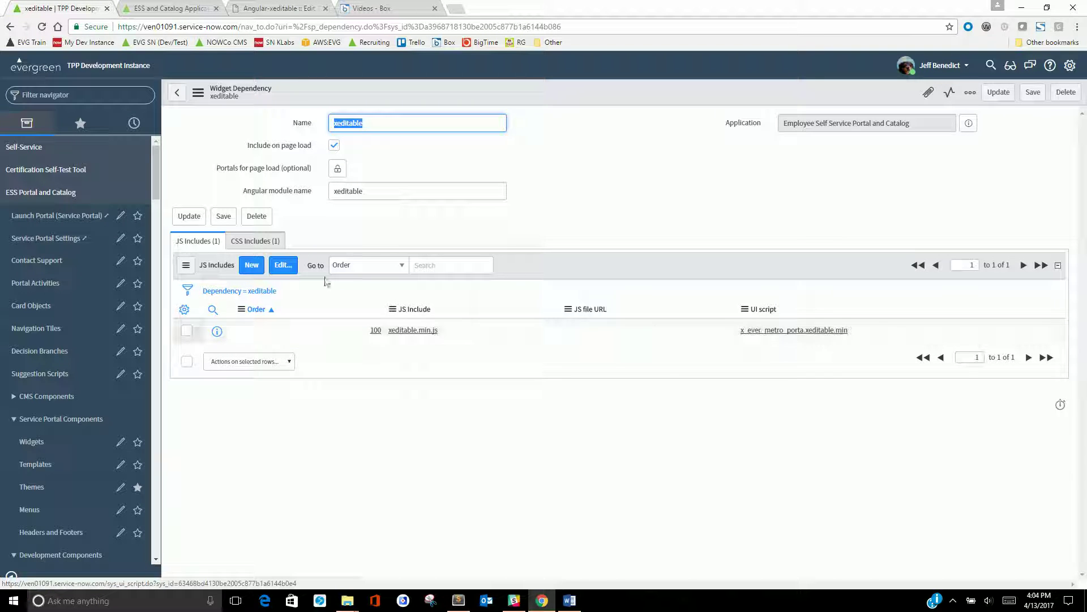
- Review the xeditable dependency's CSS includes, then switch to the Angular-xeditable documentation
left_click(275, 240)
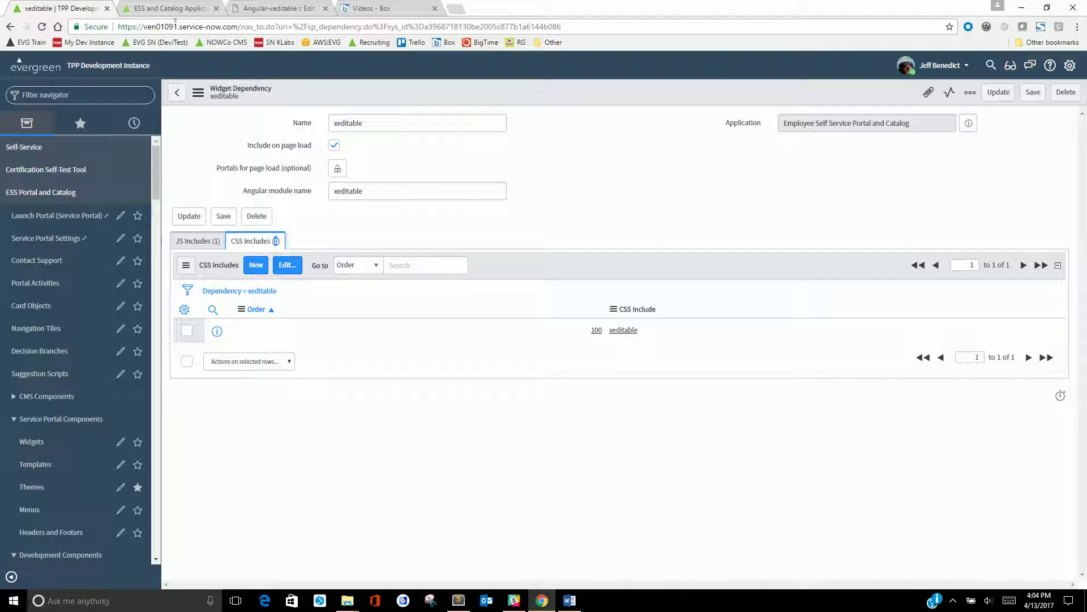
left_click(254, 8)
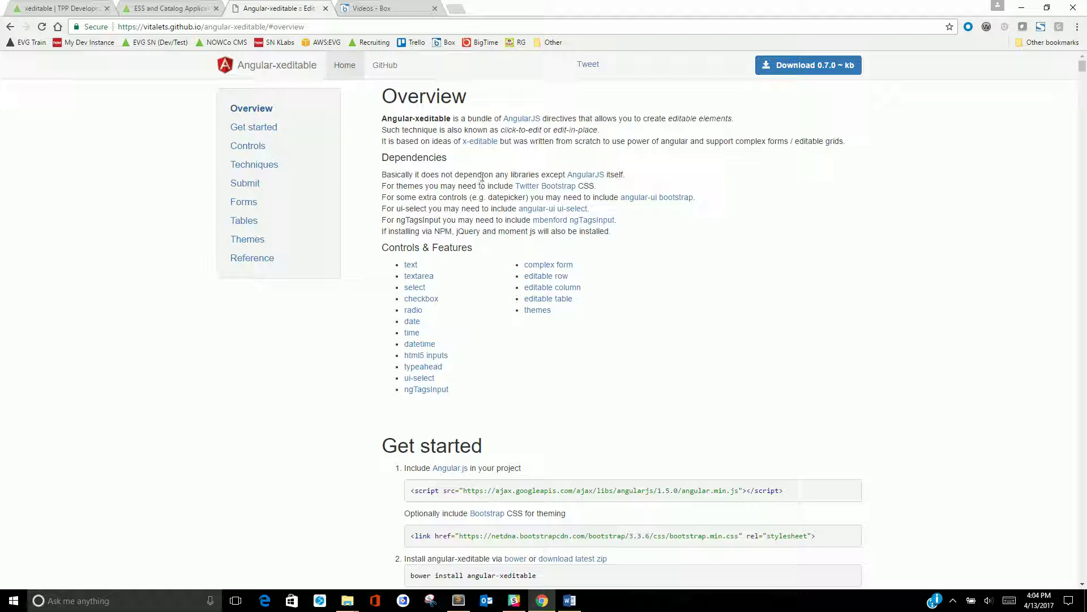
- Jump to the Text control demo and try inline editing of 'awesome user'
left_click(409, 265)
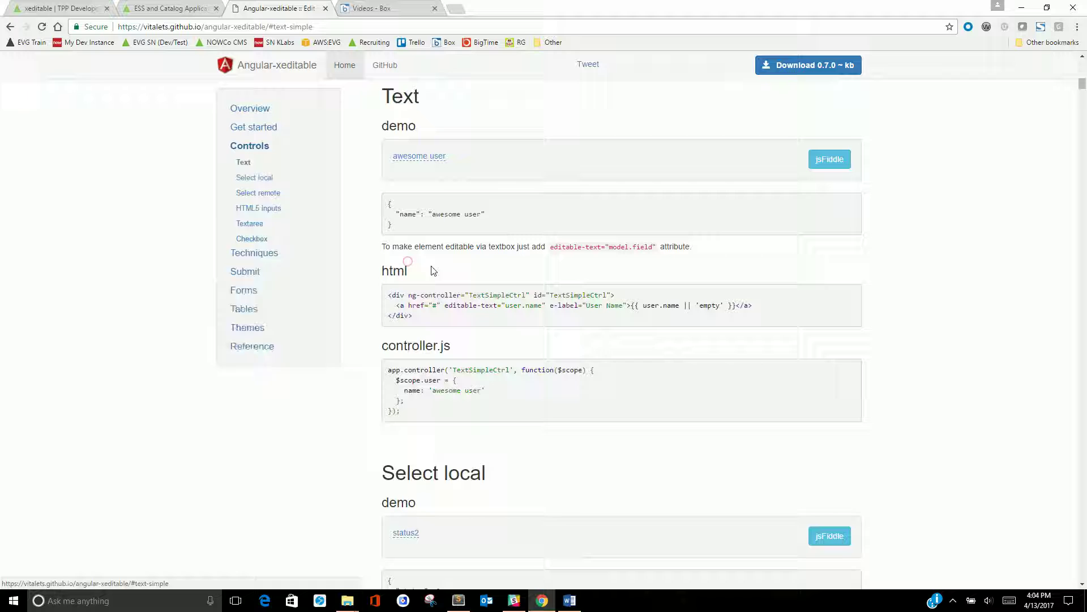
left_click(416, 163)
left_click(583, 162)
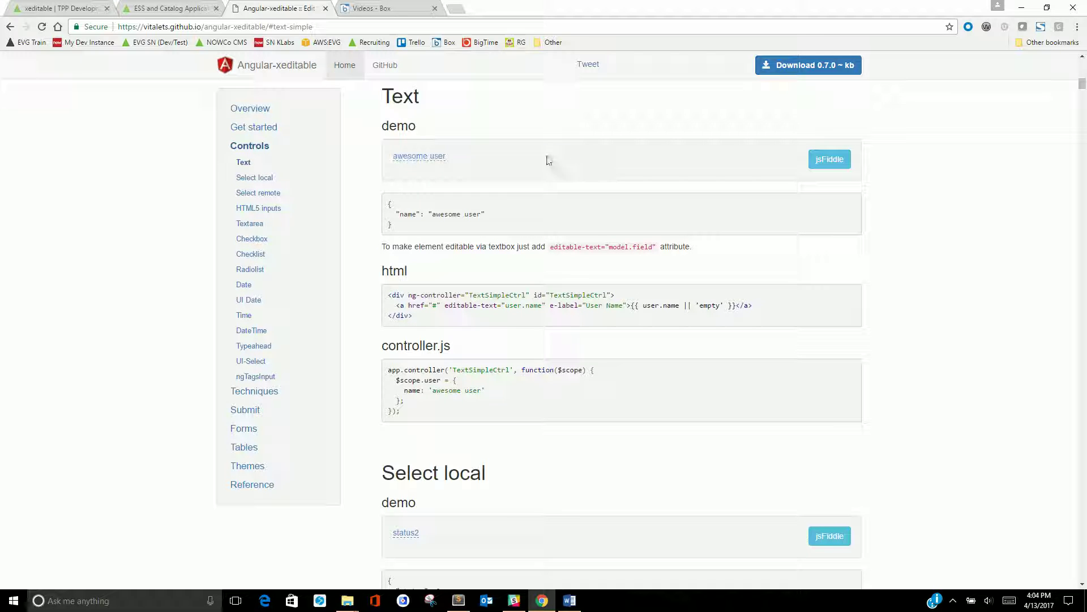
- Scroll through the Select local example in the documentation
scroll(486, 234, "down", 2)
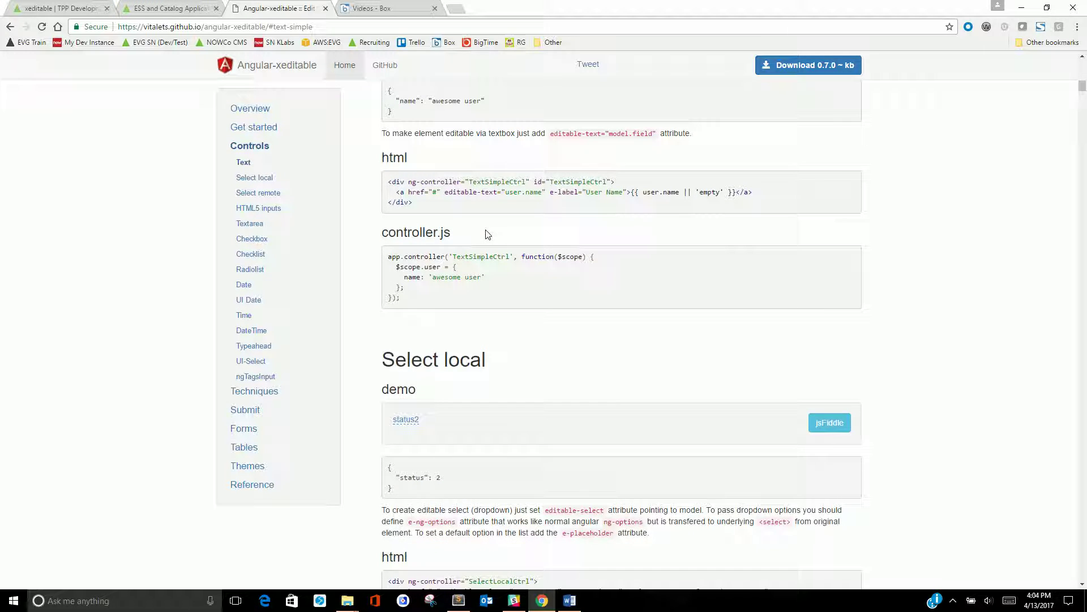
scroll(488, 234, "down", 5)
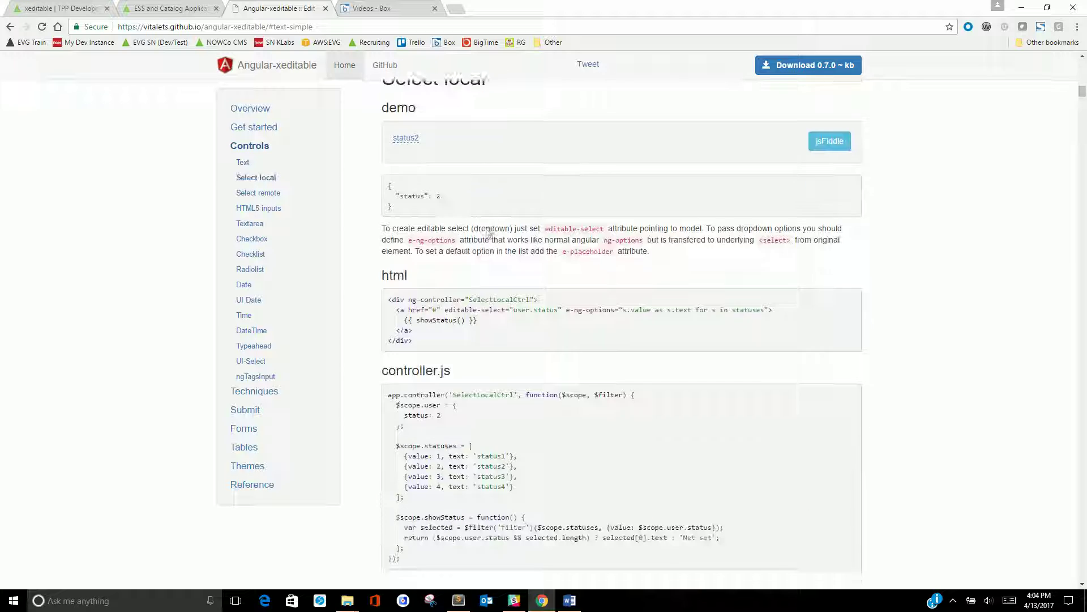
scroll(487, 228, "down", 2)
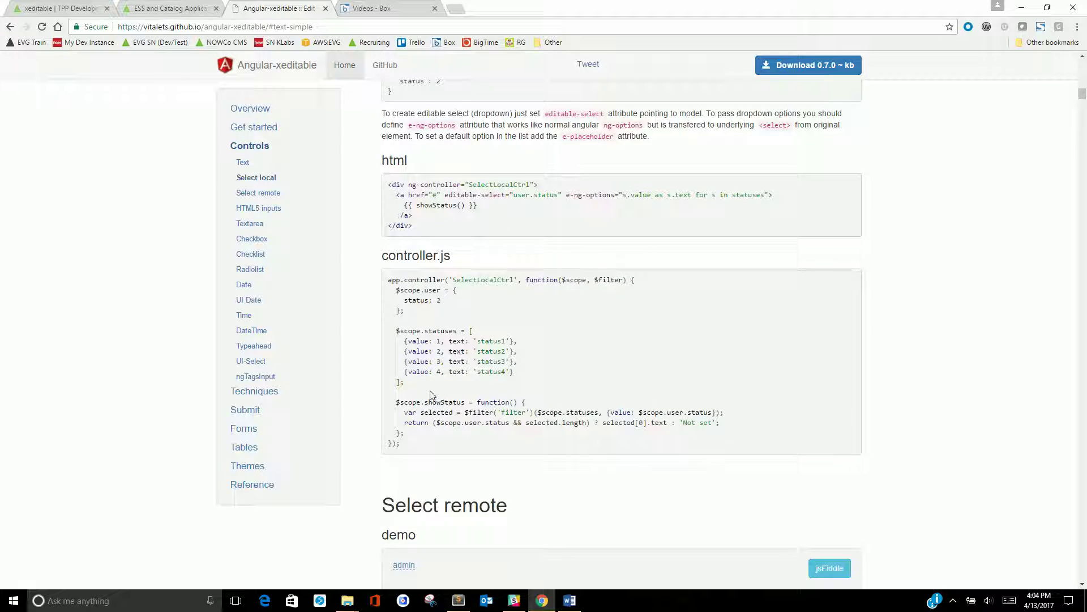
scroll(434, 397, "up", 15)
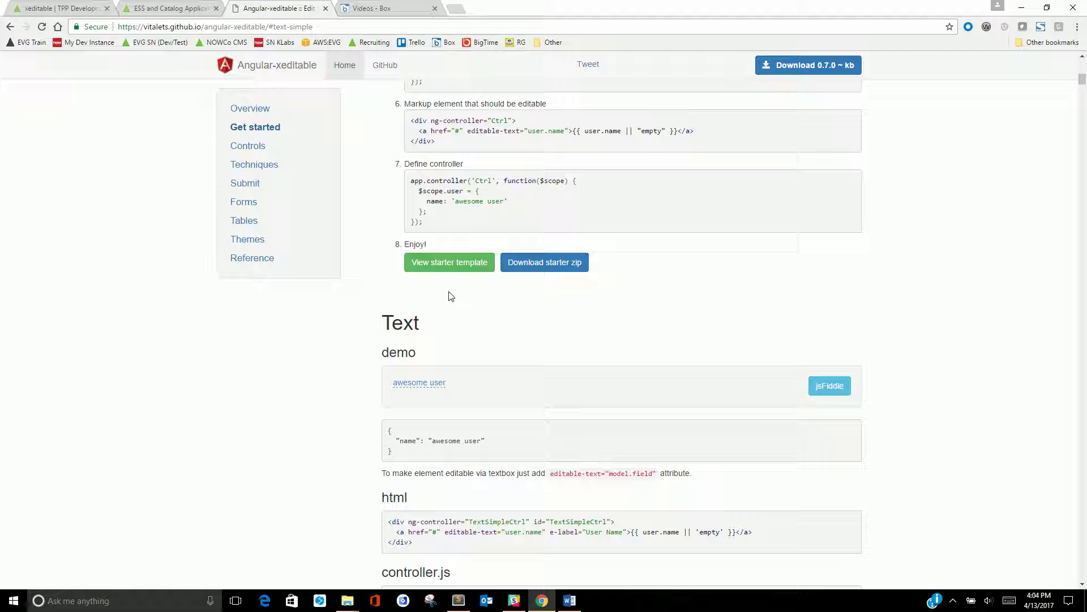